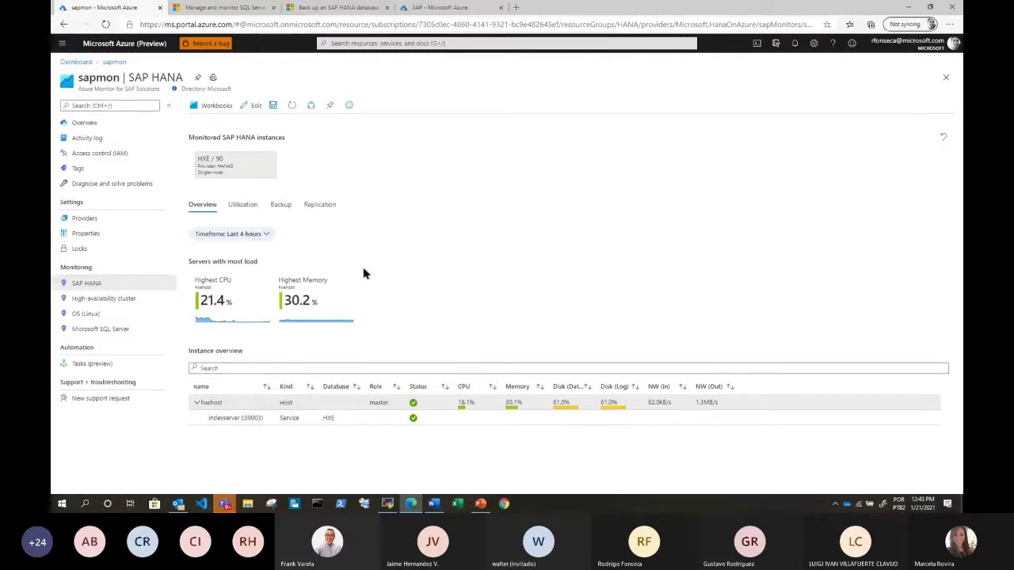
Open the Utilization view of the HXE / 90 instance and review its CPU timeline and detail charts.
{"action": "left_click", "coordinate": [242, 204]}
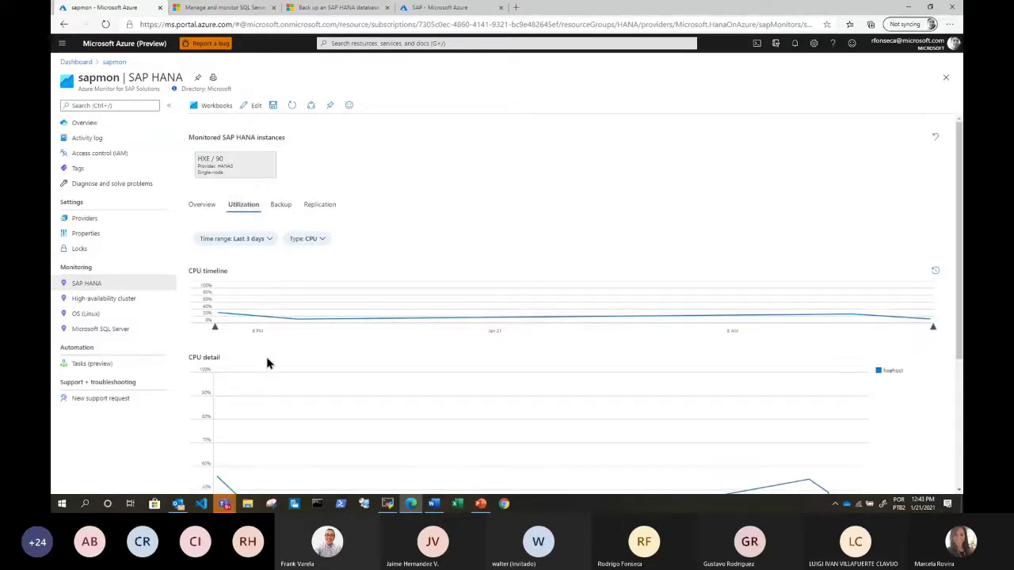
{"action": "scroll", "coordinate": [283, 362], "scroll_direction": "down", "scroll_amount": 3}
{"action": "scroll", "coordinate": [293, 405], "scroll_direction": "up", "scroll_amount": 3}
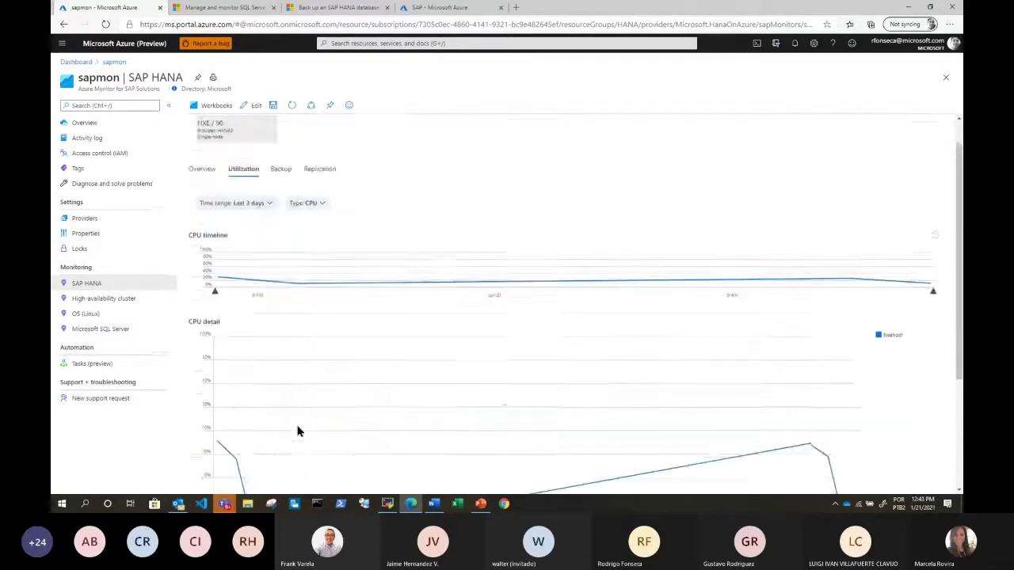
Switch the utilization type to Memory and examine the memory timeline and the early peak in the detail chart.
{"action": "left_click", "coordinate": [317, 207]}
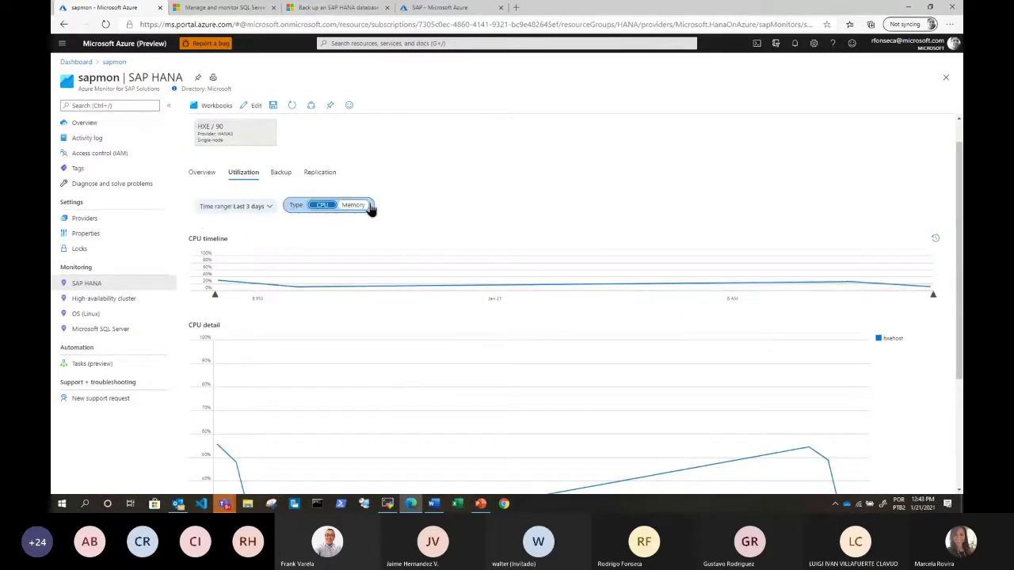
{"action": "scroll", "coordinate": [392, 332], "scroll_direction": "down", "scroll_amount": 3}
{"action": "scroll", "coordinate": [408, 324], "scroll_direction": "up", "scroll_amount": 3}
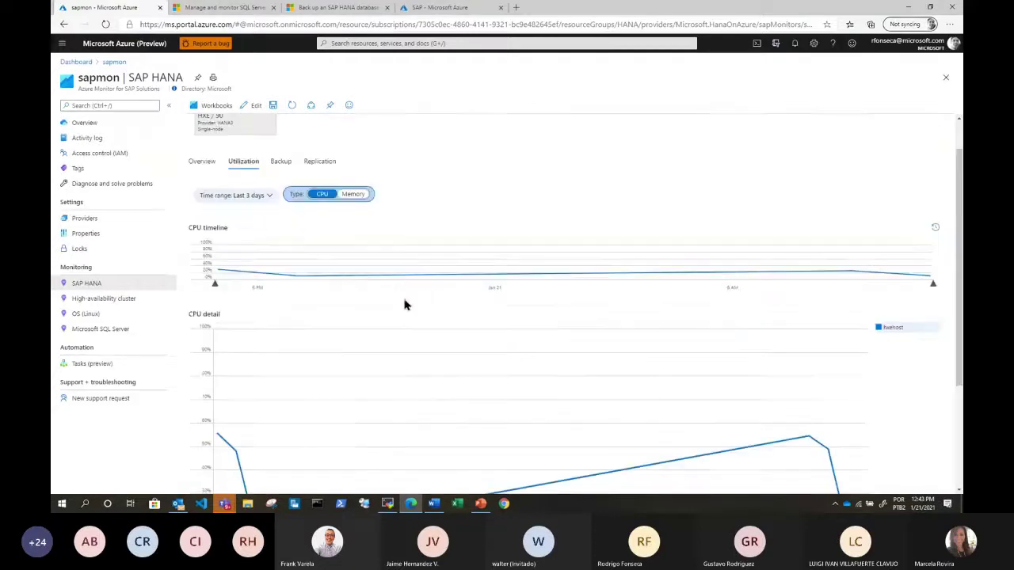
{"action": "scroll", "coordinate": [373, 254], "scroll_direction": "up", "scroll_amount": 1}
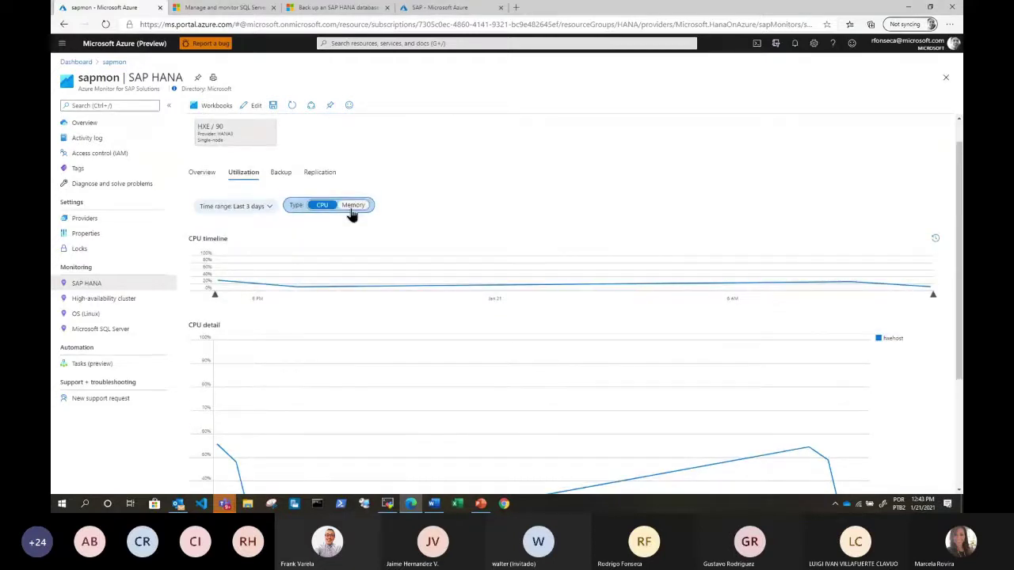
{"action": "left_click", "coordinate": [351, 210]}
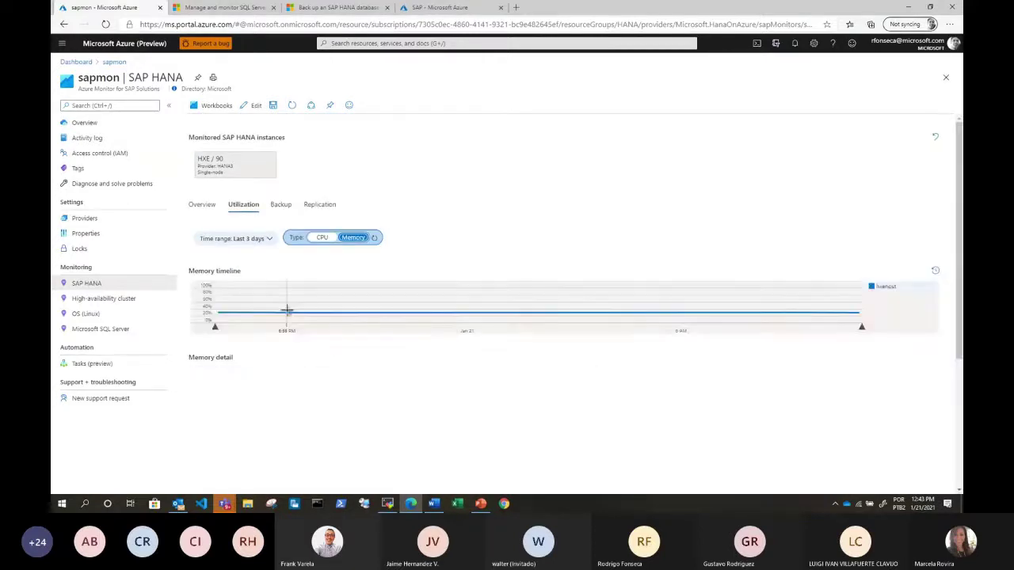
{"action": "scroll", "coordinate": [639, 333], "scroll_direction": "down", "scroll_amount": 2}
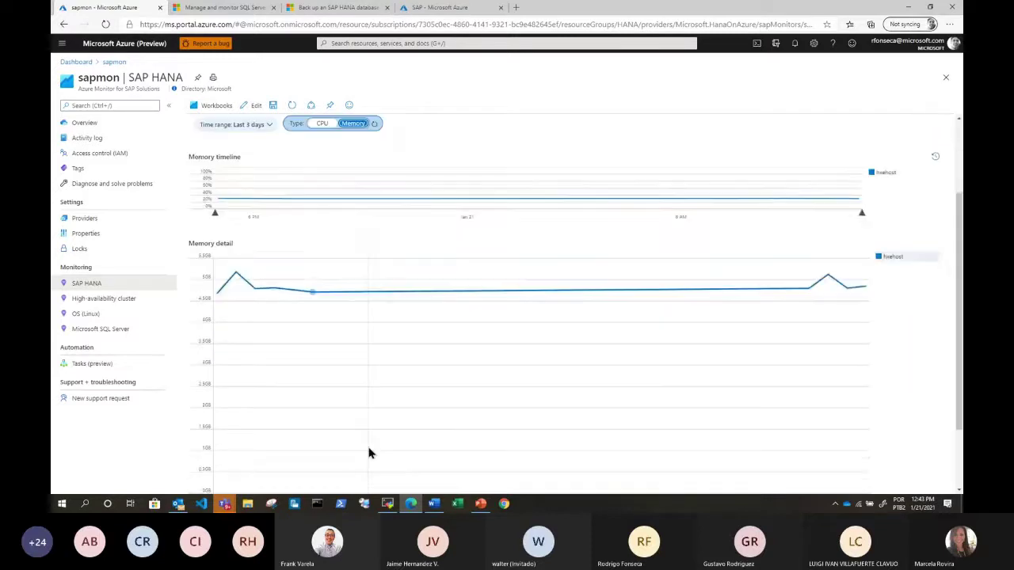
{"action": "scroll", "coordinate": [244, 308], "scroll_direction": "down", "scroll_amount": 1}
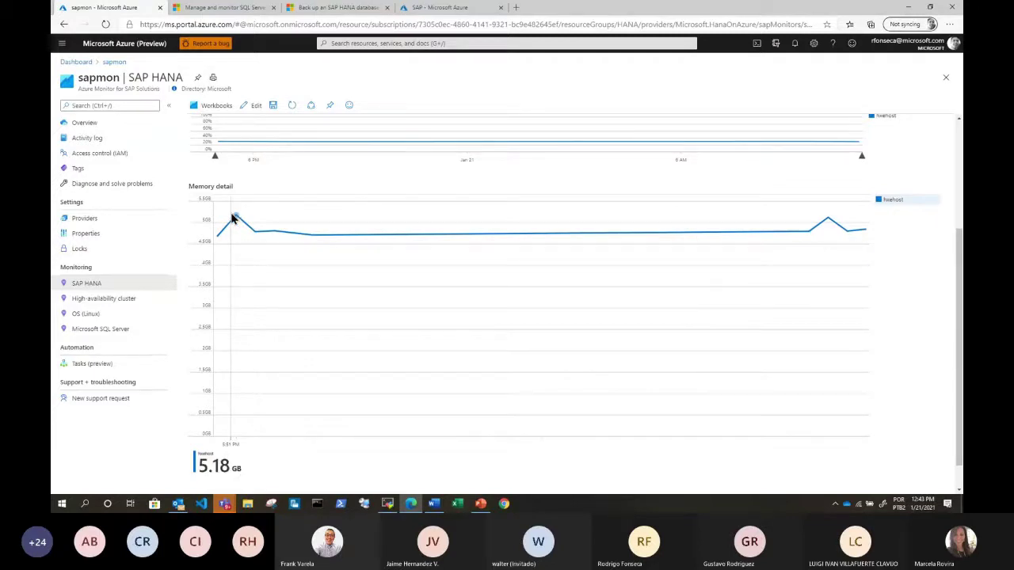
Open the Backup view, expand the HXE and SYSTEMDB items, and select the log backup entry under HXE.
{"action": "scroll", "coordinate": [232, 218], "scroll_direction": "up", "scroll_amount": 5}
{"action": "left_click", "coordinate": [281, 205]}
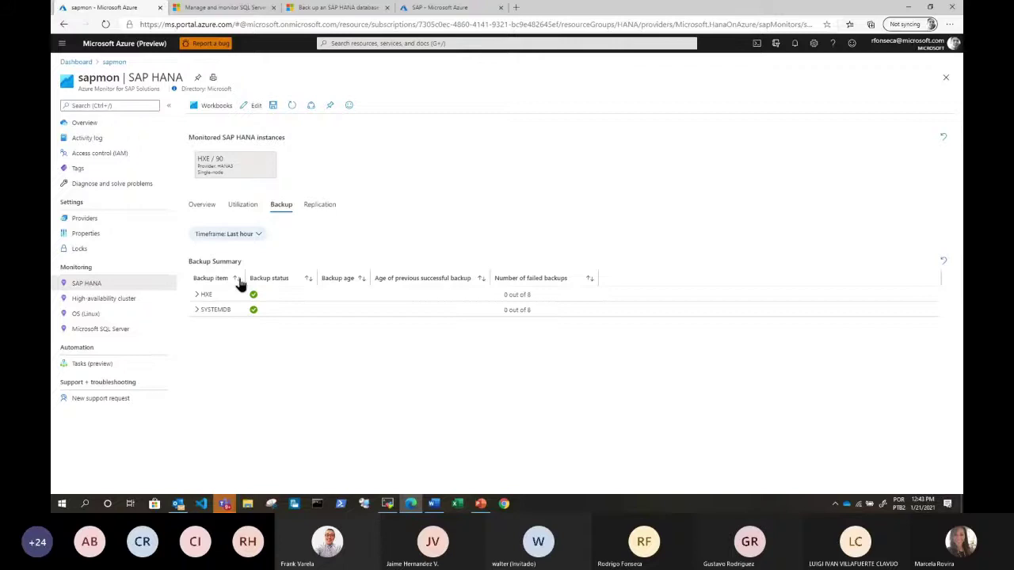
{"action": "left_click", "coordinate": [197, 295]}
{"action": "left_click", "coordinate": [205, 311]}
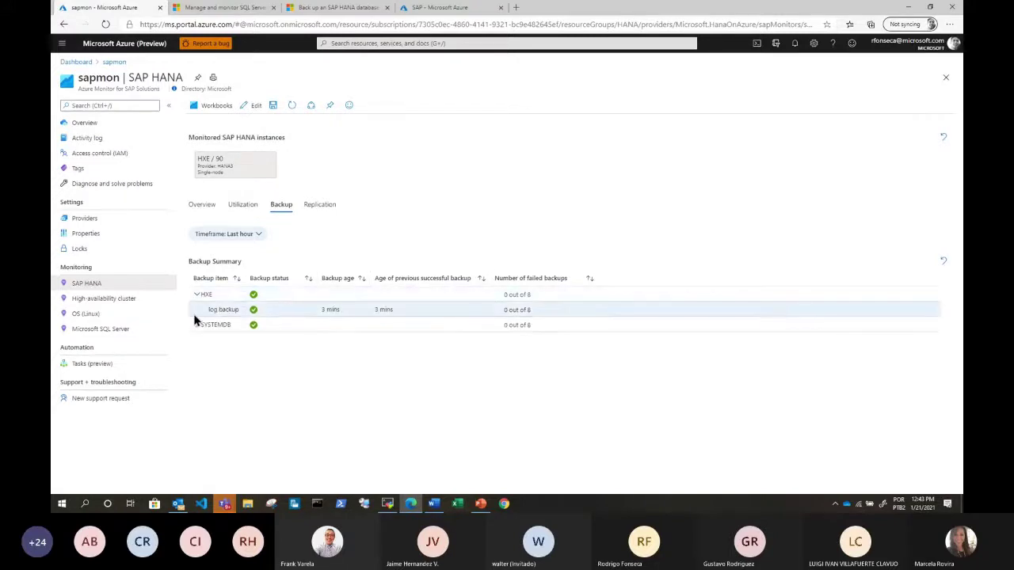
{"action": "left_click", "coordinate": [196, 325]}
{"action": "left_click", "coordinate": [279, 316]}
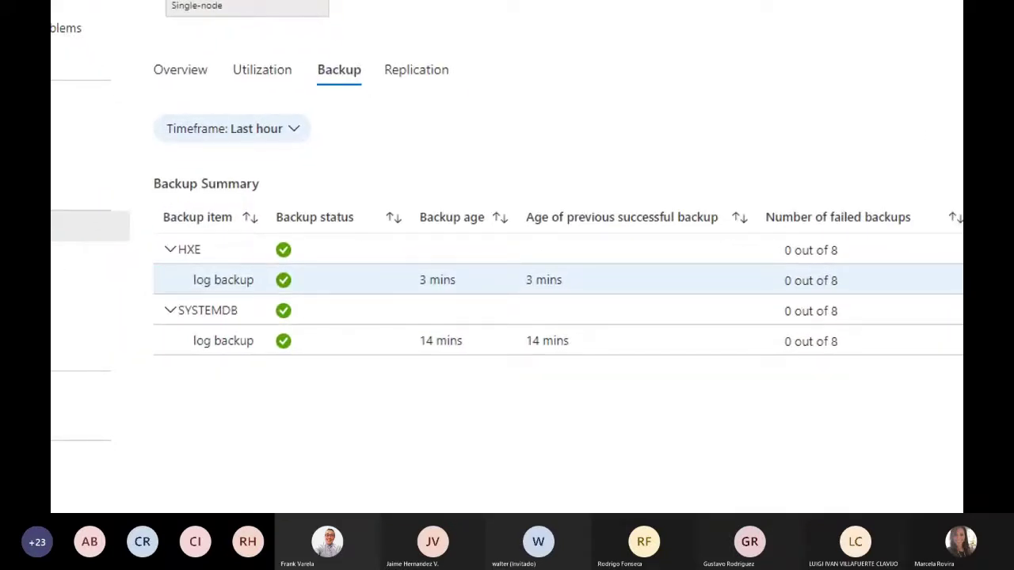
Outline the Timeframe filter and the HXE log backup's age on the magnified screen, then leave annotation mode.
{"action": "mouse_move", "coordinate": [231, 145]}
{"action": "left_mouse_down"}
{"action": "mouse_move", "coordinate": [265, 144]}
{"action": "mouse_move", "coordinate": [320, 114]}
{"action": "mouse_move", "coordinate": [191, 112]}
{"action": "mouse_move", "coordinate": [157, 133]}
{"action": "mouse_move", "coordinate": [220, 145]}
{"action": "left_mouse_up"}
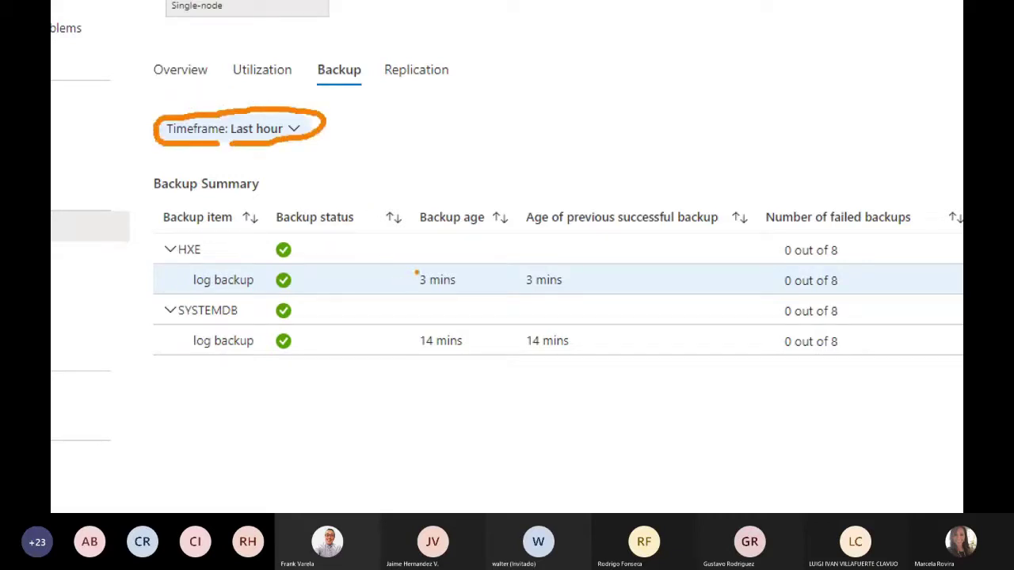
{"action": "mouse_move", "coordinate": [416, 272]}
{"action": "left_mouse_down"}
{"action": "mouse_move", "coordinate": [406, 282]}
{"action": "mouse_move", "coordinate": [474, 296]}
{"action": "mouse_move", "coordinate": [428, 266]}
{"action": "mouse_move", "coordinate": [407, 269]}
{"action": "left_mouse_up"}
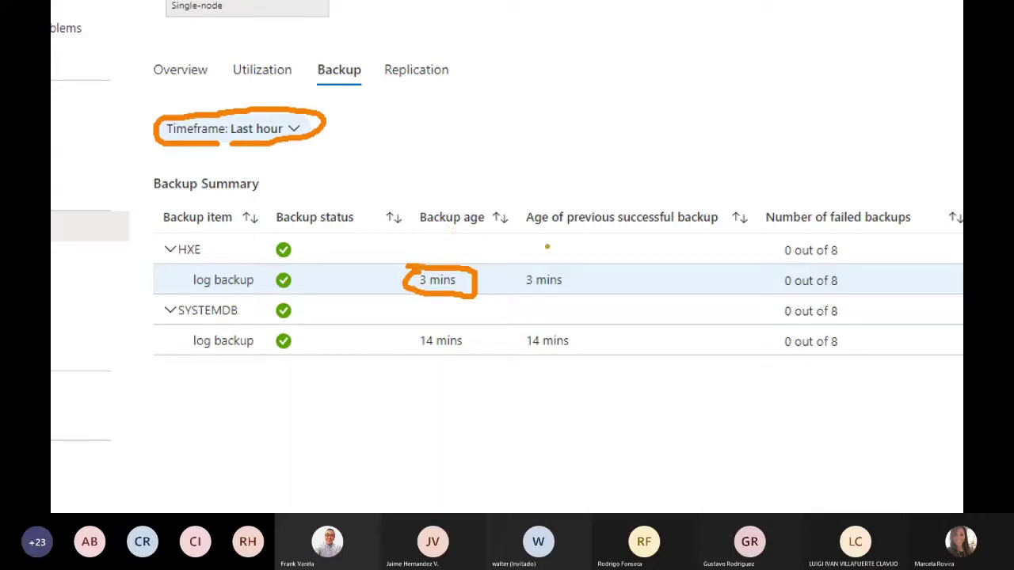
{"action": "key", "text": "Escape"}
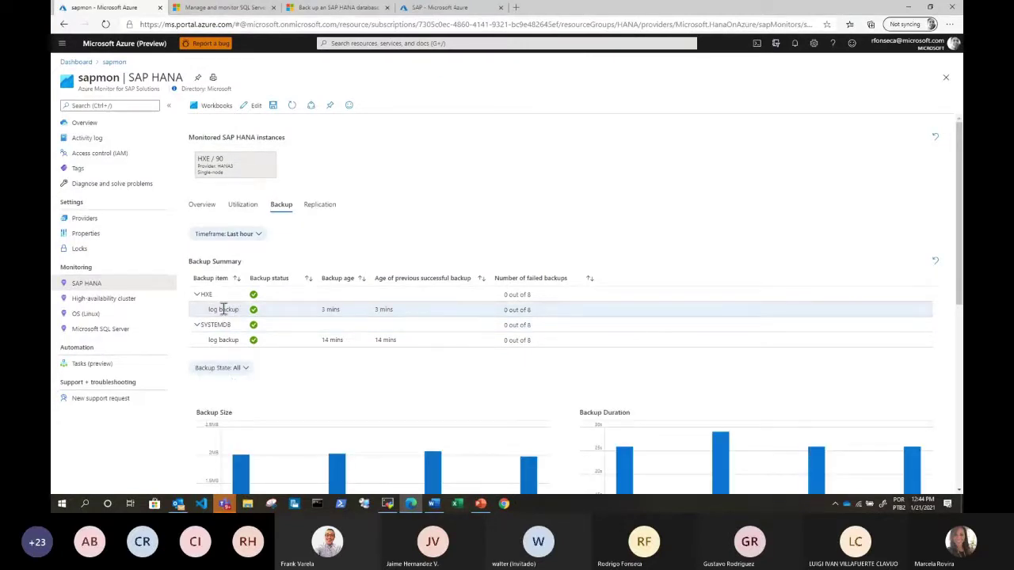
Review the HXE log backup's size and duration charts and its entries in the Backup Catalog.
{"action": "scroll", "coordinate": [301, 409], "scroll_direction": "down", "scroll_amount": 3}
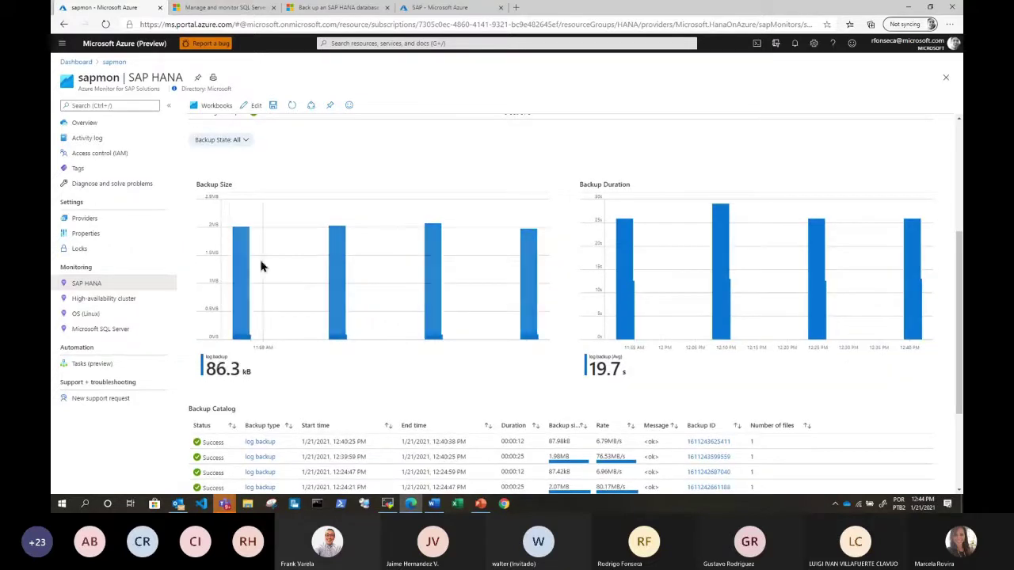
{"action": "mouse_move", "coordinate": [264, 234]}
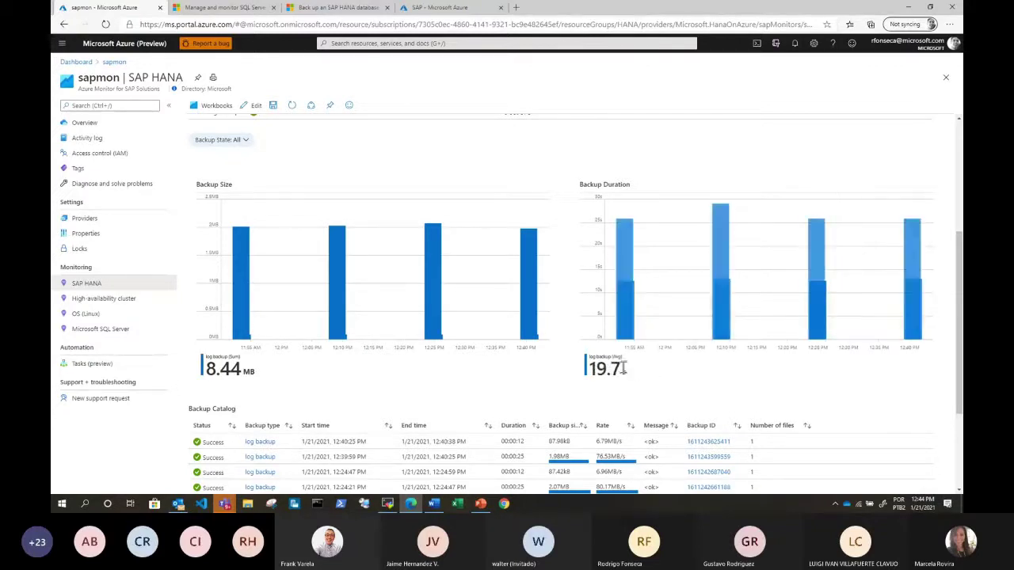
{"action": "scroll", "coordinate": [314, 341], "scroll_direction": "down", "scroll_amount": 2}
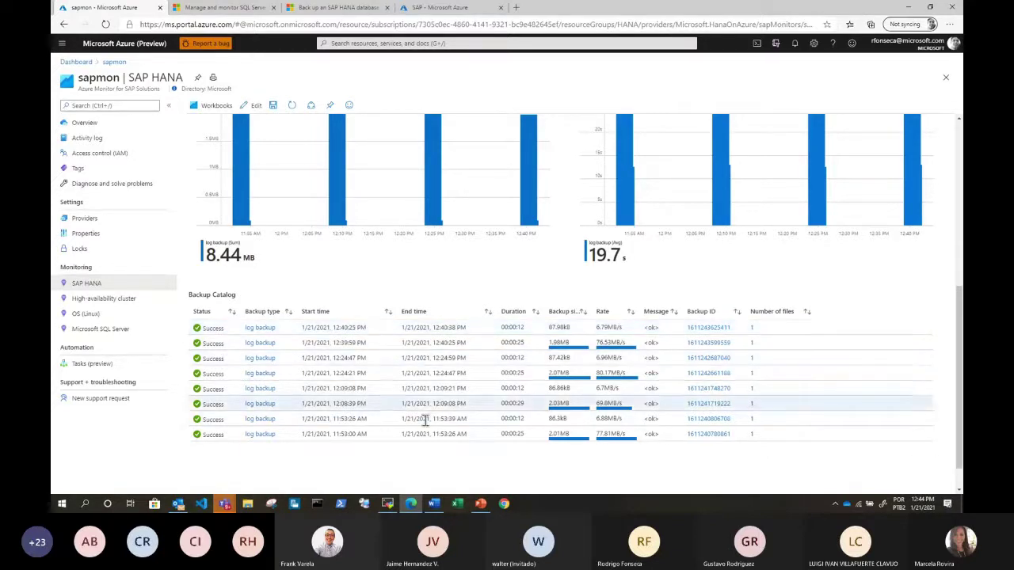
Set the backup timeframe to Last 24 hours.
{"action": "scroll", "coordinate": [351, 369], "scroll_direction": "up", "scroll_amount": 10}
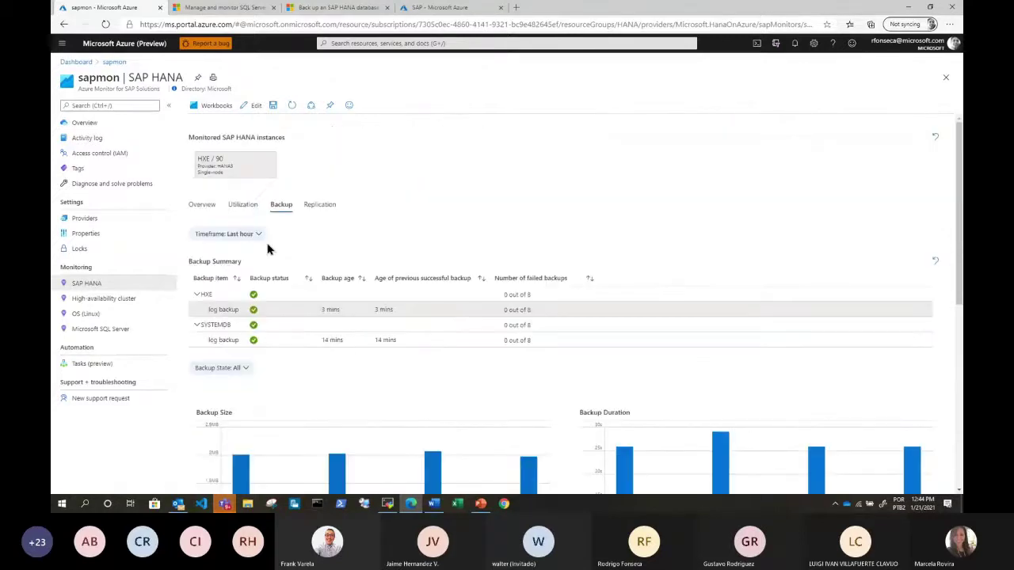
{"action": "left_click", "coordinate": [259, 236]}
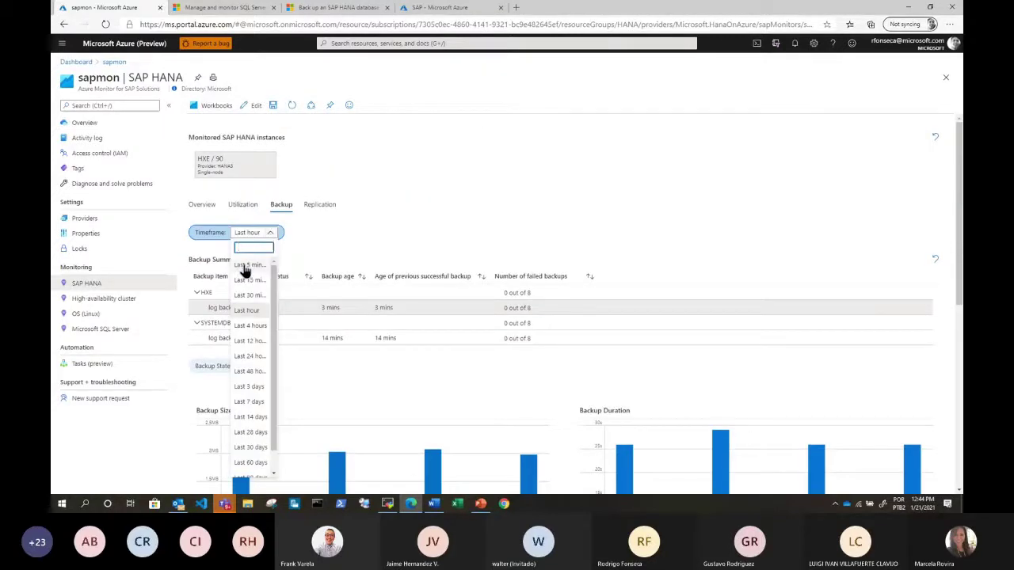
{"action": "left_click", "coordinate": [250, 356]}
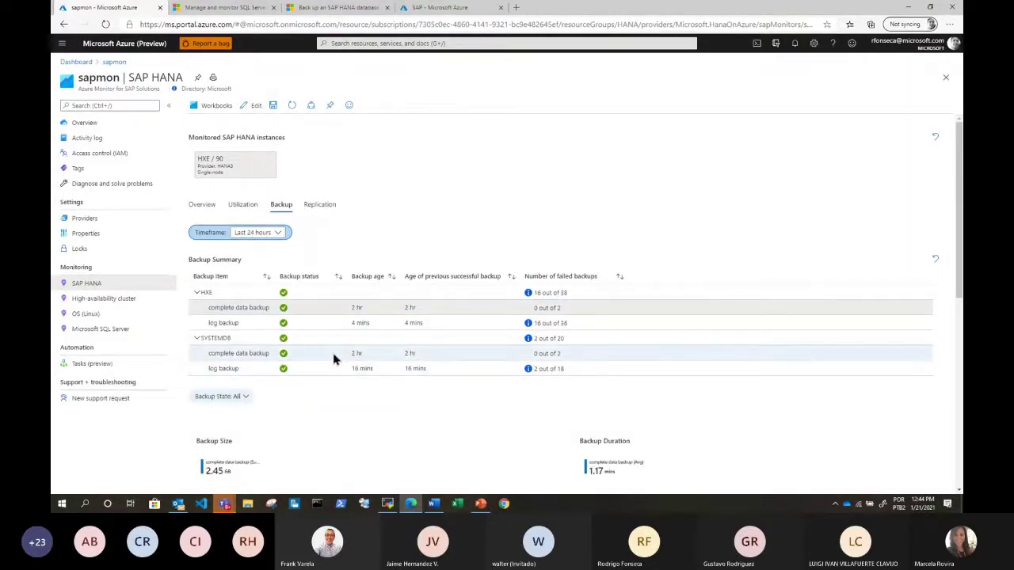
Outline HXE's complete data backup entry and its two age values on the magnified Backup Summary.
{"action": "scroll", "coordinate": [317, 396], "scroll_direction": "down", "scroll_amount": 2}
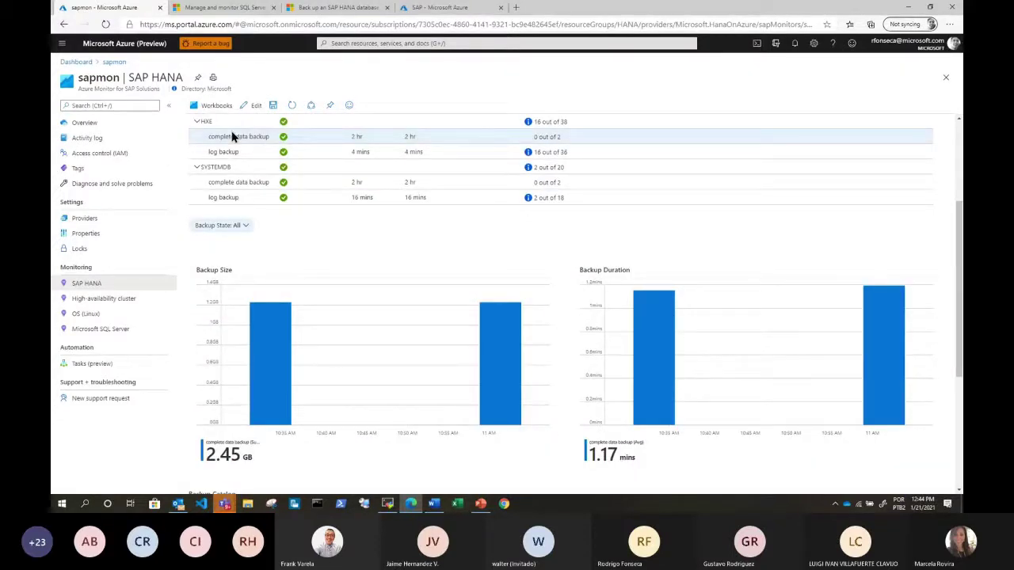
{"action": "mouse_move", "coordinate": [210, 129]}
{"action": "left_mouse_down"}
{"action": "mouse_move", "coordinate": [254, 129]}
{"action": "mouse_move", "coordinate": [199, 129]}
{"action": "left_mouse_up"}
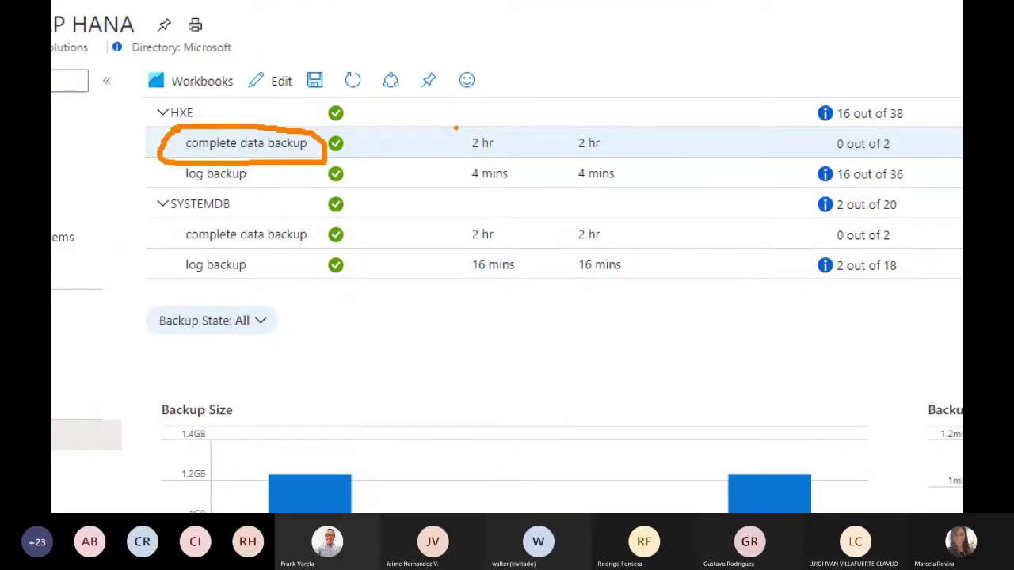
{"action": "left_click_drag", "start_coordinate": [456, 127], "coordinate": [469, 125]}
{"action": "mouse_move", "coordinate": [595, 124]}
{"action": "left_mouse_down"}
{"action": "mouse_move", "coordinate": [566, 162]}
{"action": "mouse_move", "coordinate": [611, 131]}
{"action": "mouse_move", "coordinate": [577, 127]}
{"action": "left_mouse_up"}
Mark the earlier complete data backup's size and duration on the charts, and compare them with the Backup Summary.
{"action": "mouse_move", "coordinate": [254, 322]}
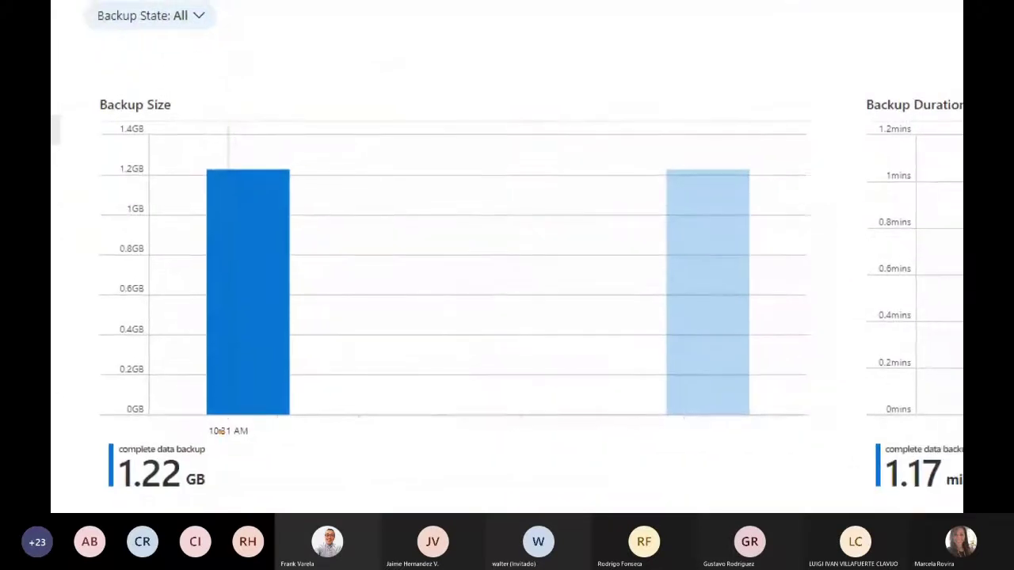
{"action": "mouse_move", "coordinate": [131, 440]}
{"action": "left_mouse_down"}
{"action": "mouse_move", "coordinate": [117, 494]}
{"action": "mouse_move", "coordinate": [225, 477]}
{"action": "mouse_move", "coordinate": [132, 426]}
{"action": "mouse_move", "coordinate": [120, 431]}
{"action": "left_mouse_up"}
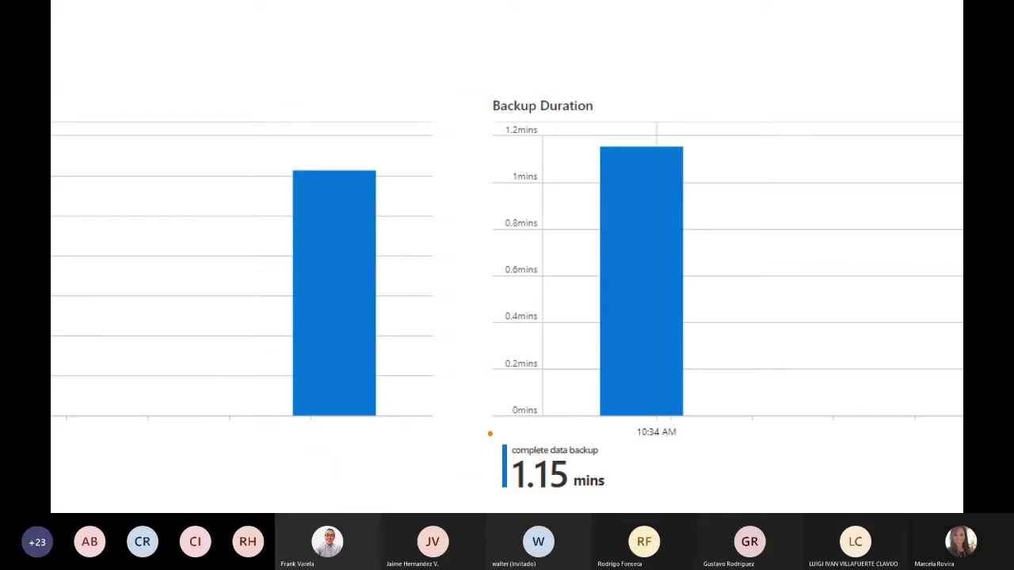
{"action": "mouse_move", "coordinate": [490, 435]}
{"action": "left_mouse_down"}
{"action": "mouse_move", "coordinate": [628, 486]}
{"action": "mouse_move", "coordinate": [486, 435]}
{"action": "left_mouse_up"}
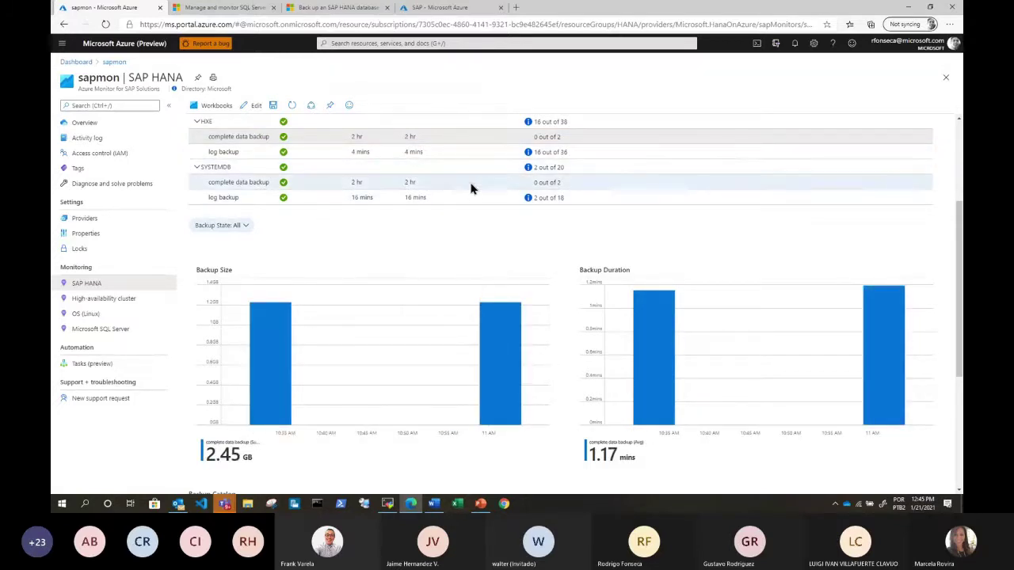
{"action": "scroll", "coordinate": [455, 188], "scroll_direction": "up", "scroll_amount": 3}
{"action": "scroll", "coordinate": [410, 290], "scroll_direction": "down", "scroll_amount": 3}
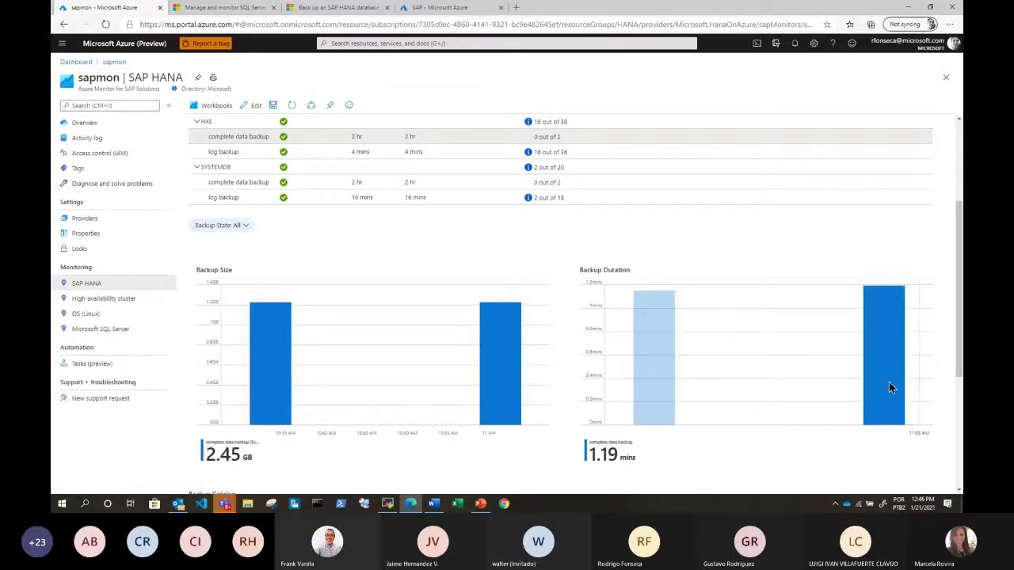
{"action": "scroll", "coordinate": [452, 220], "scroll_direction": "up", "scroll_amount": 3}
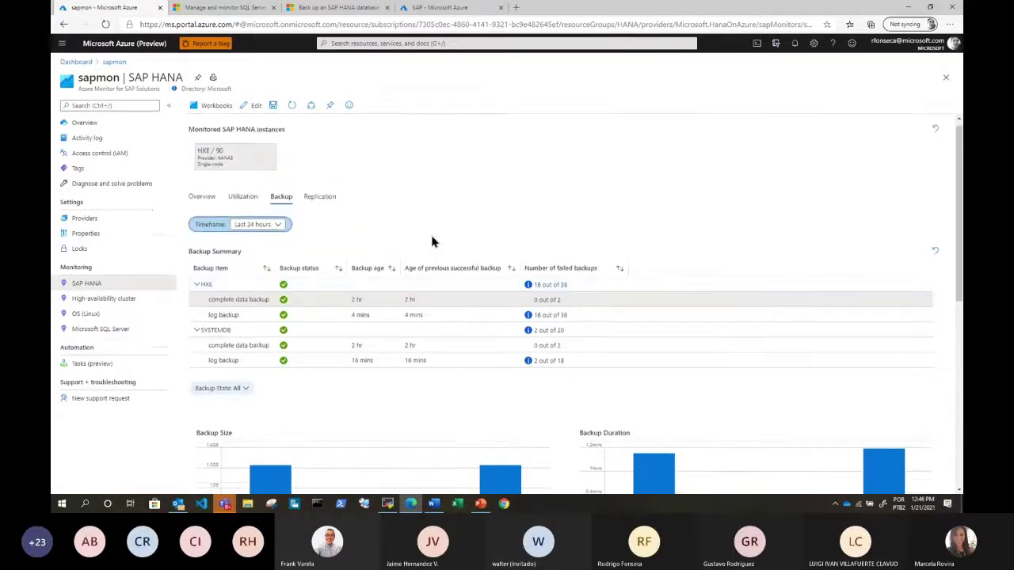
Open the SAP Recovery Services vault from the dashboard and list its SAP HANA in Azure VM backup items.
{"action": "left_click", "coordinate": [88, 61]}
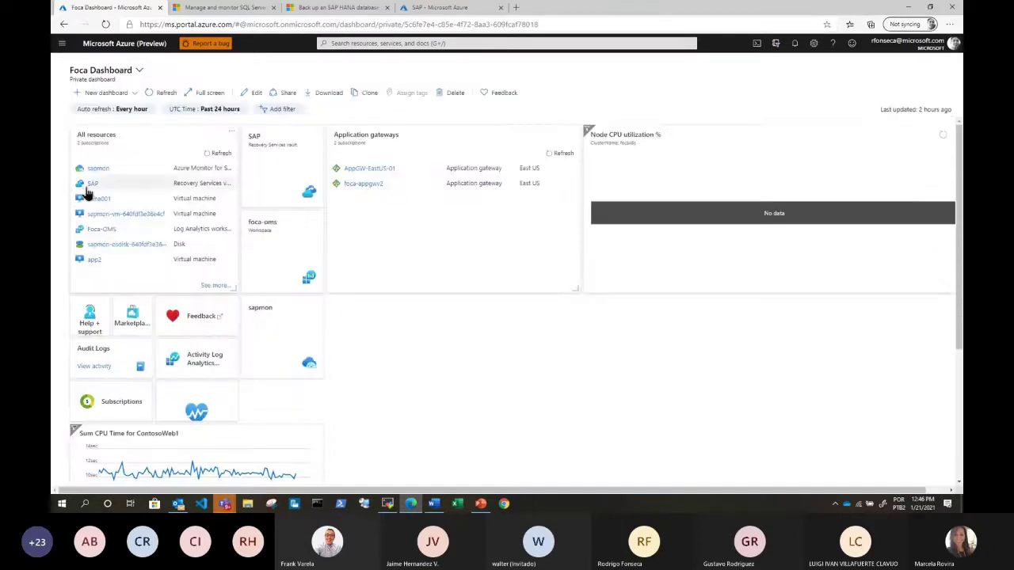
{"action": "left_click", "coordinate": [92, 186]}
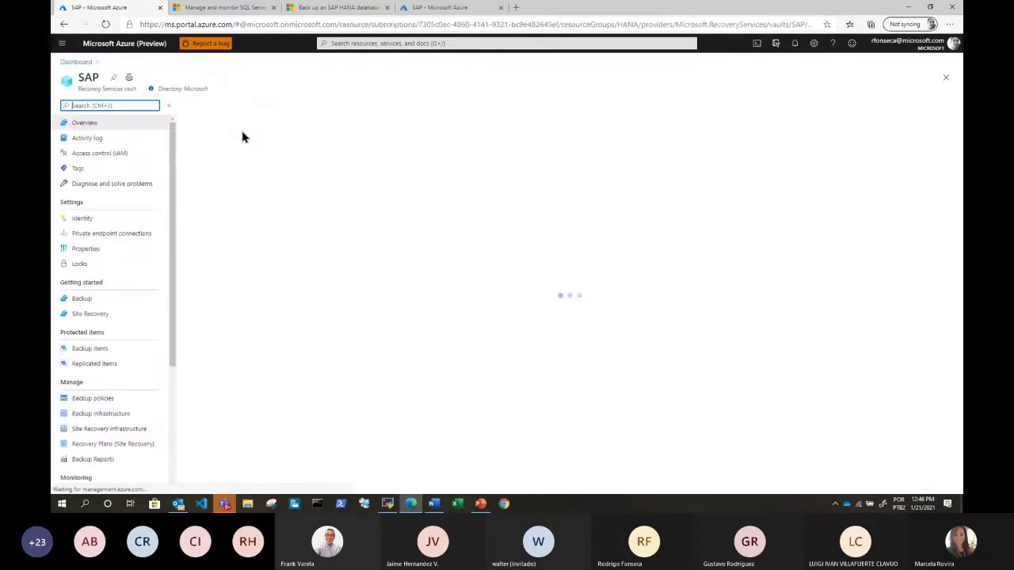
{"action": "double_click", "coordinate": [79, 80]}
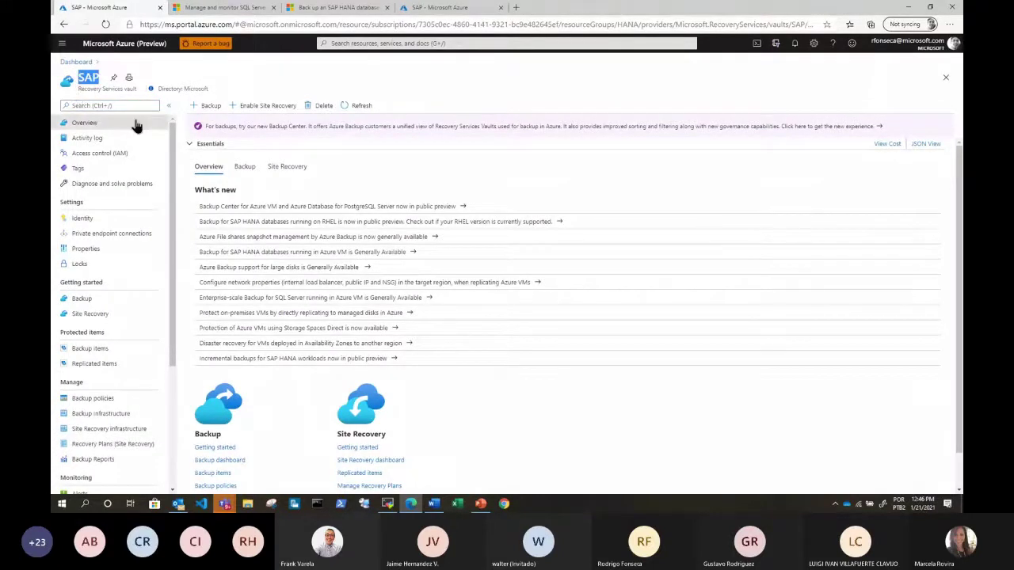
{"action": "left_click", "coordinate": [119, 352]}
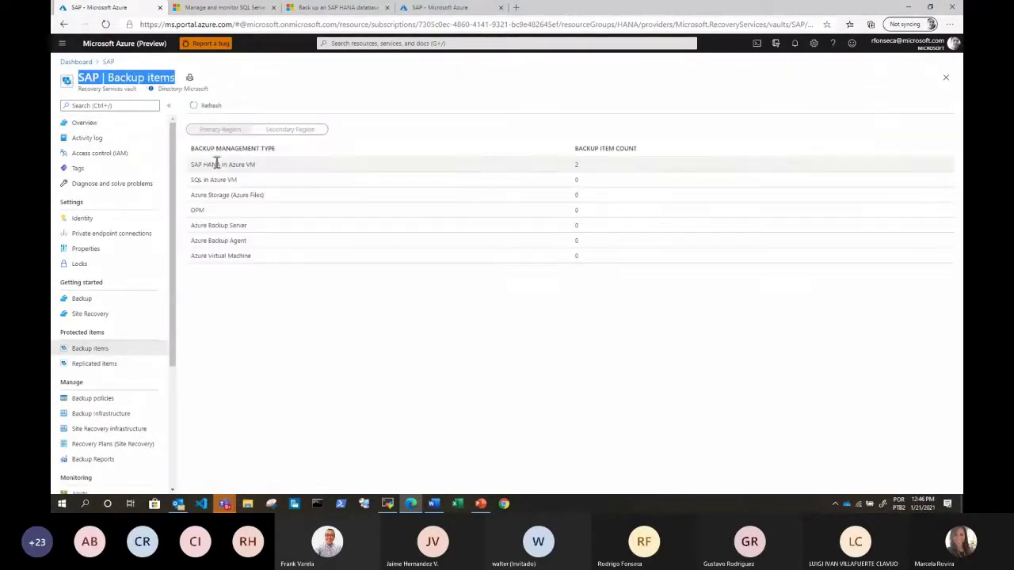
{"action": "left_click", "coordinate": [215, 164]}
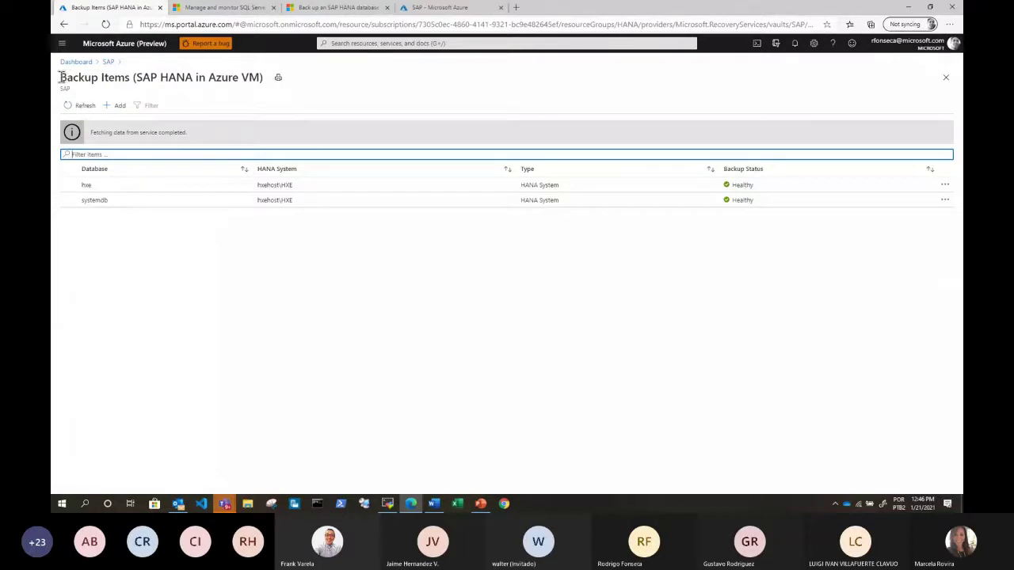
Highlight the start of the Backup Items title, the hxe database and its backup status.
{"action": "left_click_drag", "start_coordinate": [60, 77], "coordinate": [141, 78]}
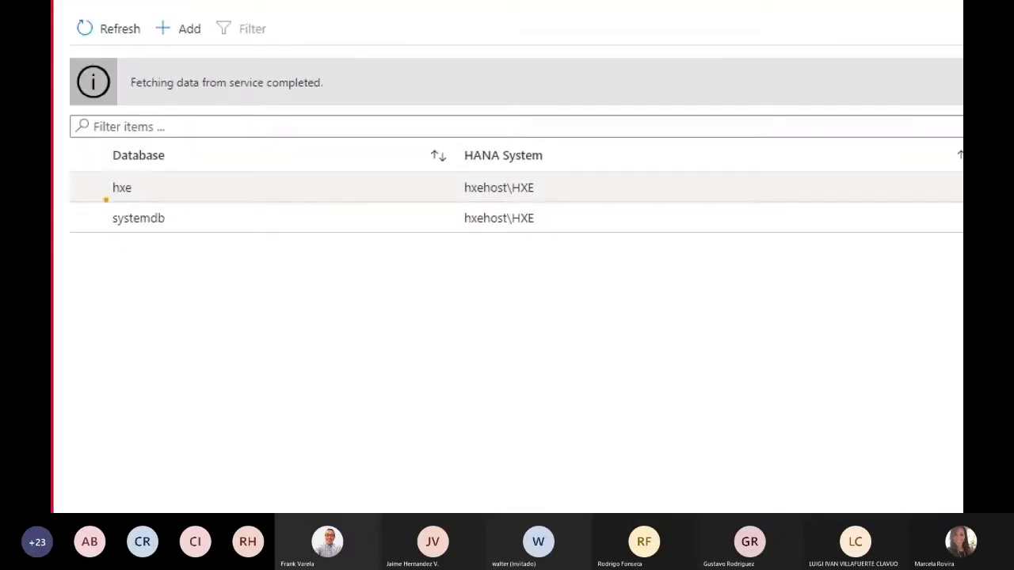
{"action": "left_click_drag", "start_coordinate": [72, 191], "coordinate": [91, 187]}
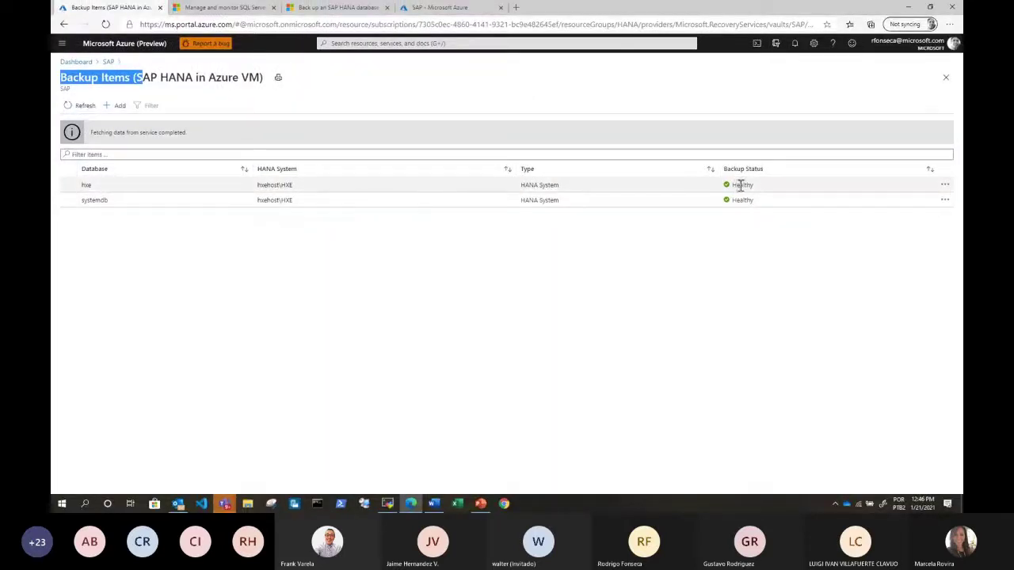
{"action": "left_click_drag", "start_coordinate": [760, 191], "coordinate": [729, 191]}
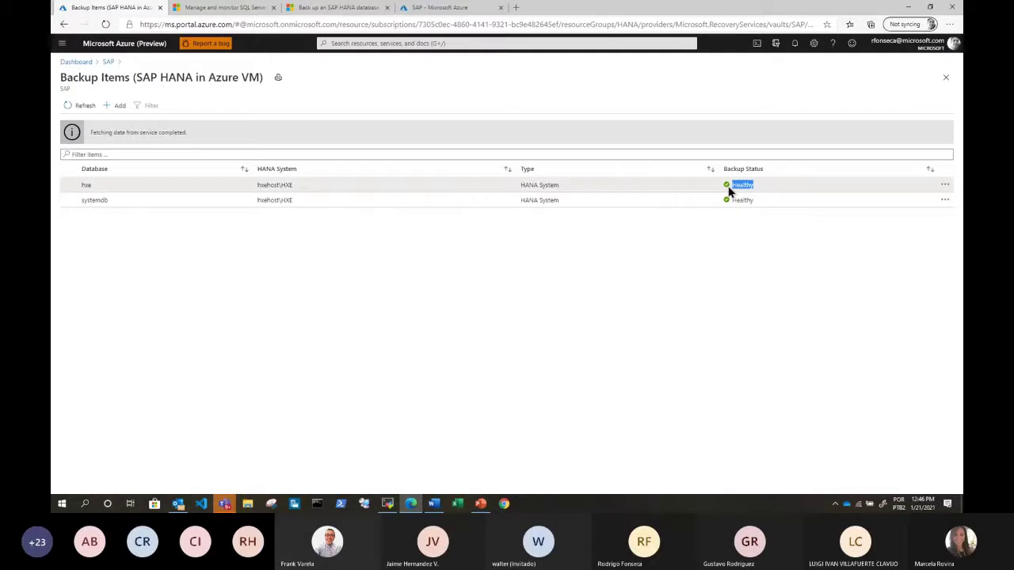
Highlight systemdb's backup status, then open the hxe backup item and inspect its backup policy and the selectable alternatives.
{"action": "double_click", "coordinate": [733, 201]}
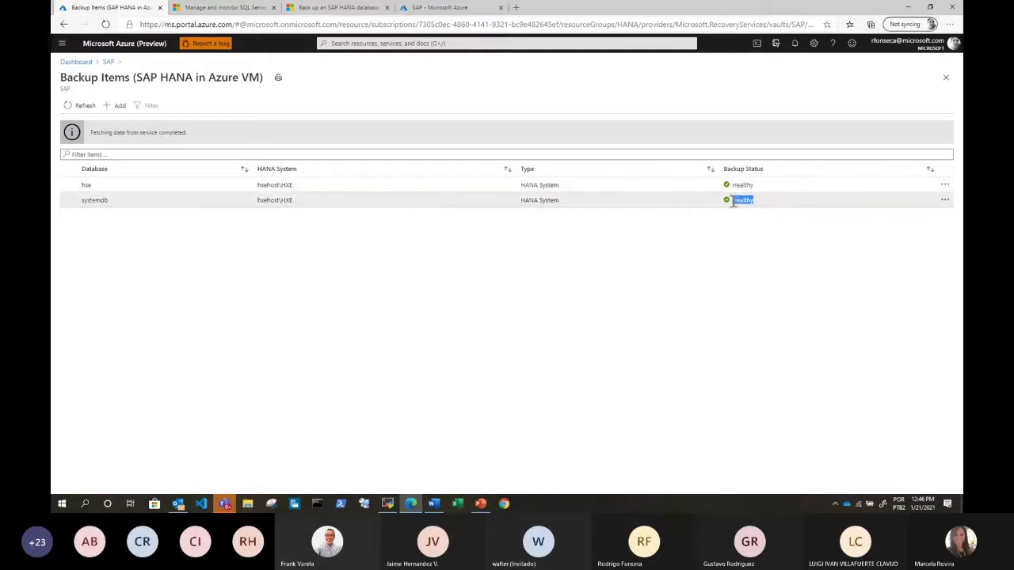
{"action": "left_click", "coordinate": [141, 187]}
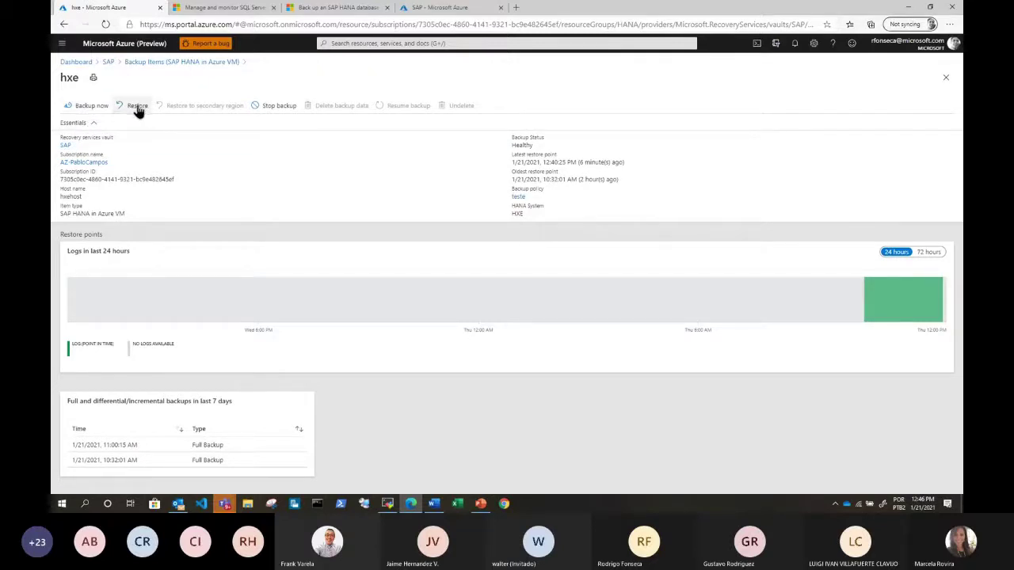
{"action": "left_click", "coordinate": [518, 196]}
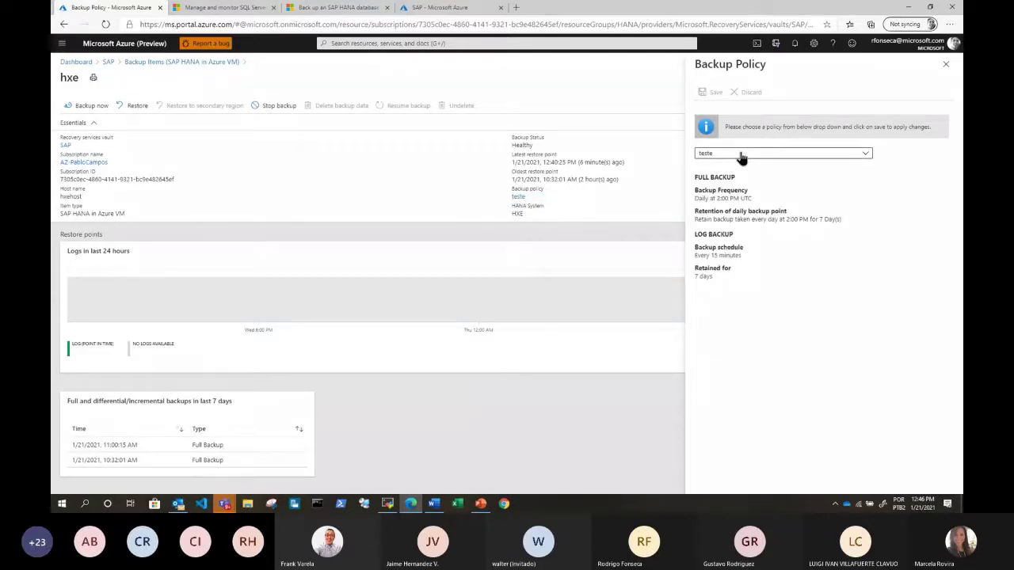
{"action": "left_click", "coordinate": [741, 155]}
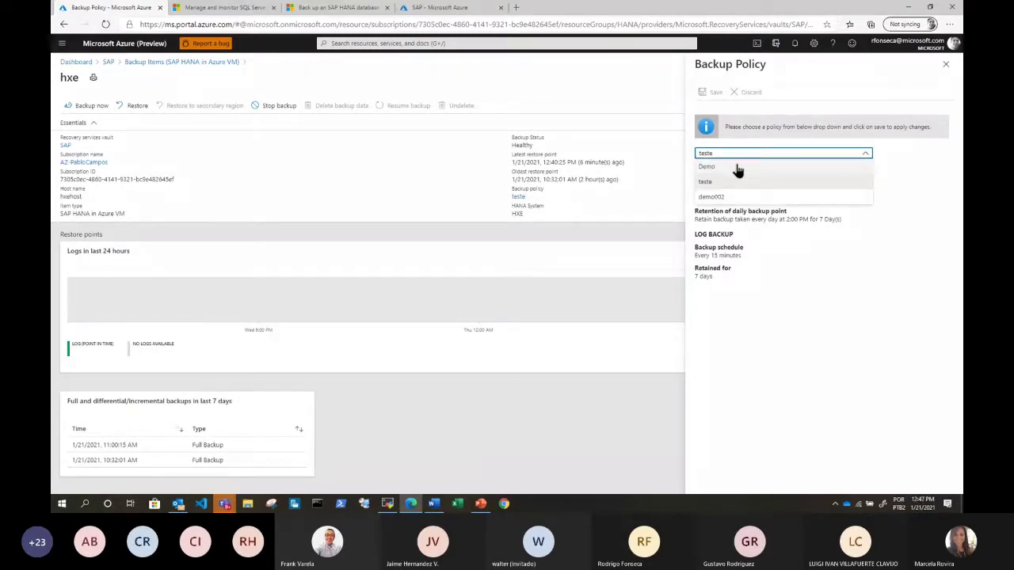
{"action": "left_click", "coordinate": [779, 256]}
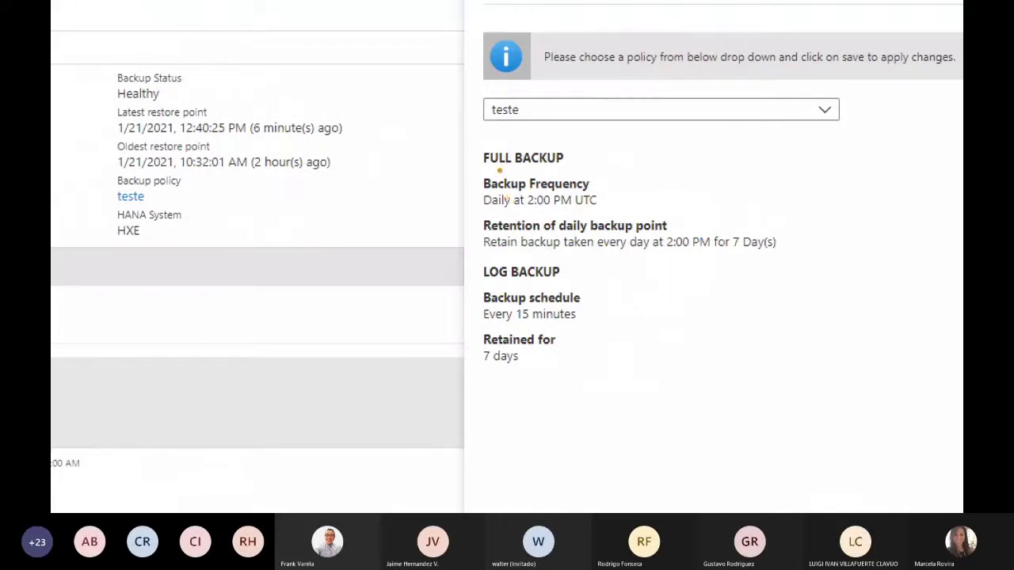
Outline the full backup frequency and the log backup's schedule and retention on the magnified teste policy.
{"action": "mouse_move", "coordinate": [476, 173]}
{"action": "left_mouse_down"}
{"action": "mouse_move", "coordinate": [478, 203]}
{"action": "mouse_move", "coordinate": [580, 216]}
{"action": "mouse_move", "coordinate": [607, 194]}
{"action": "mouse_move", "coordinate": [599, 176]}
{"action": "mouse_move", "coordinate": [469, 176]}
{"action": "left_mouse_up"}
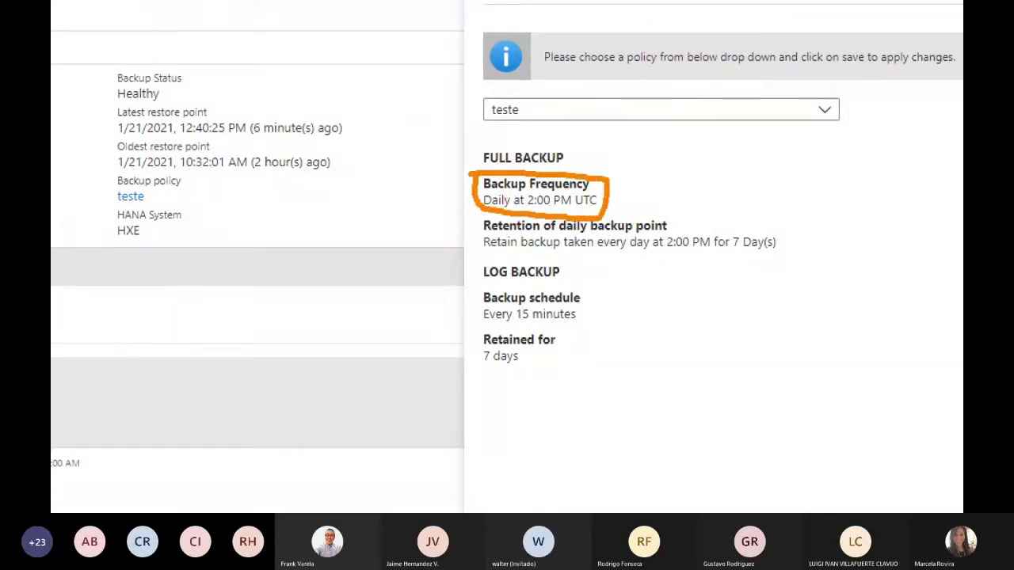
{"action": "mouse_move", "coordinate": [481, 291]}
{"action": "left_mouse_down"}
{"action": "mouse_move", "coordinate": [464, 345]}
{"action": "mouse_move", "coordinate": [550, 376]}
{"action": "mouse_move", "coordinate": [599, 322]}
{"action": "mouse_move", "coordinate": [500, 280]}
{"action": "mouse_move", "coordinate": [476, 290]}
{"action": "left_mouse_up"}
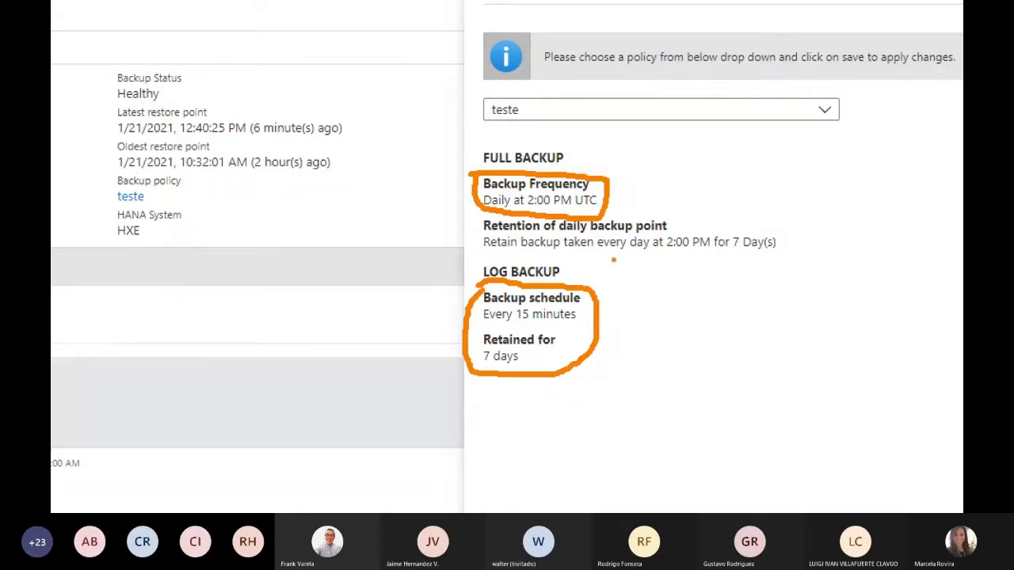
{"action": "key", "text": "Escape"}
Preview the demo002 policy and outline its daily, weekly, monthly and yearly retention periods on the magnified view.
{"action": "left_click", "coordinate": [828, 154]}
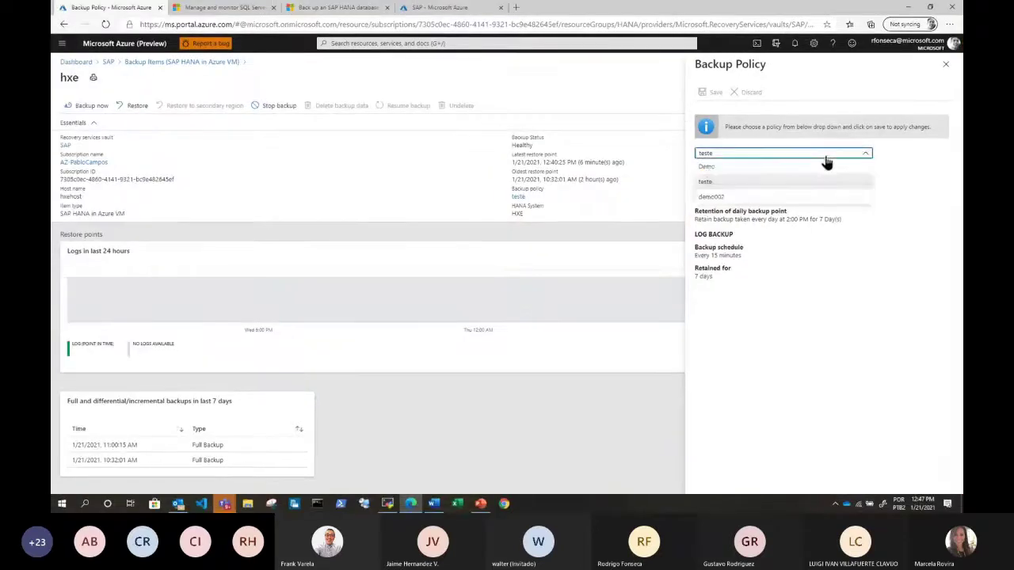
{"action": "left_click", "coordinate": [789, 197]}
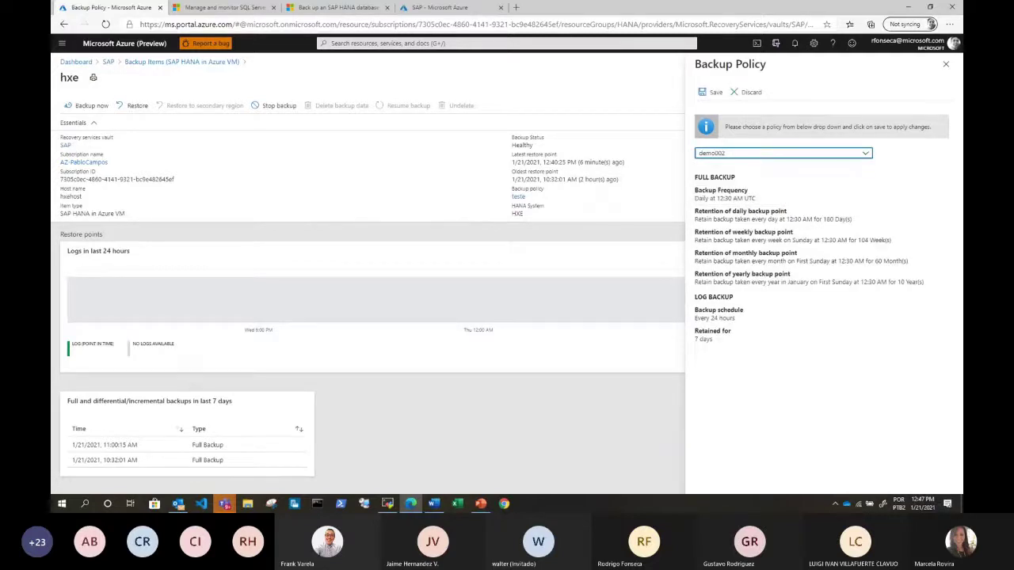
{"action": "key", "text": "ctrl+1"}
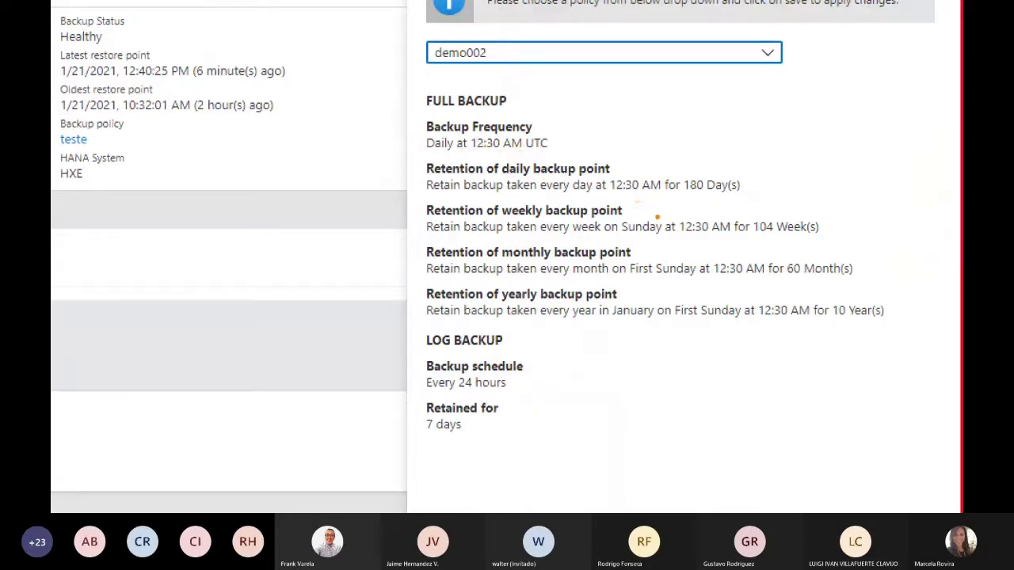
{"action": "mouse_move", "coordinate": [686, 193]}
{"action": "left_mouse_down"}
{"action": "mouse_move", "coordinate": [691, 169]}
{"action": "mouse_move", "coordinate": [681, 187]}
{"action": "left_mouse_up"}
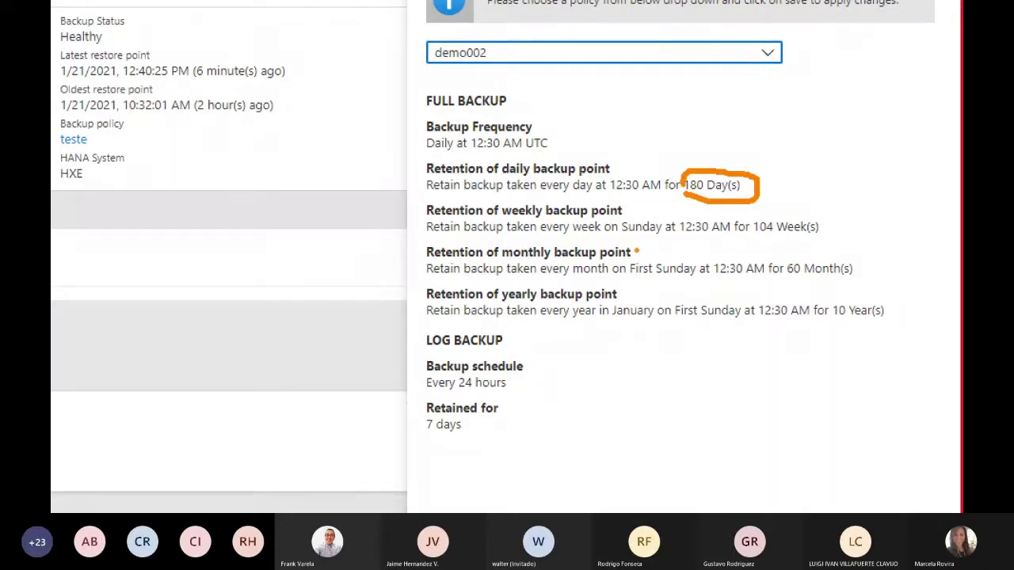
{"action": "mouse_move", "coordinate": [746, 235]}
{"action": "left_mouse_down"}
{"action": "mouse_move", "coordinate": [773, 243]}
{"action": "mouse_move", "coordinate": [780, 208]}
{"action": "mouse_move", "coordinate": [749, 217]}
{"action": "left_mouse_up"}
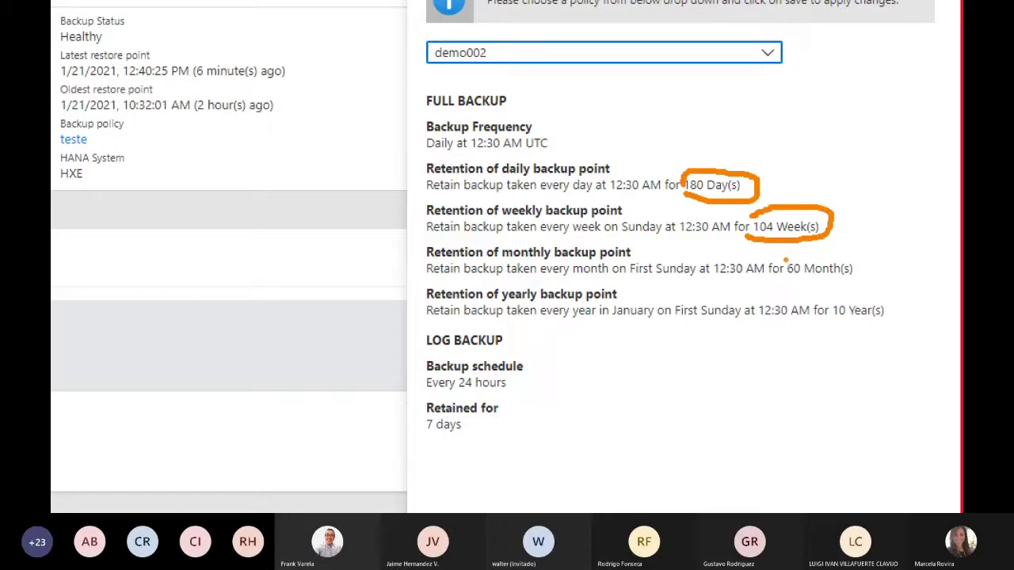
{"action": "mouse_move", "coordinate": [775, 282]}
{"action": "left_mouse_down"}
{"action": "mouse_move", "coordinate": [810, 282]}
{"action": "mouse_move", "coordinate": [865, 256]}
{"action": "mouse_move", "coordinate": [805, 252]}
{"action": "mouse_move", "coordinate": [783, 263]}
{"action": "left_mouse_up"}
{"action": "mouse_move", "coordinate": [815, 325]}
{"action": "left_mouse_down"}
{"action": "mouse_move", "coordinate": [848, 325]}
{"action": "mouse_move", "coordinate": [895, 300]}
{"action": "mouse_move", "coordinate": [808, 316]}
{"action": "mouse_move", "coordinate": [816, 325]}
{"action": "left_mouse_up"}
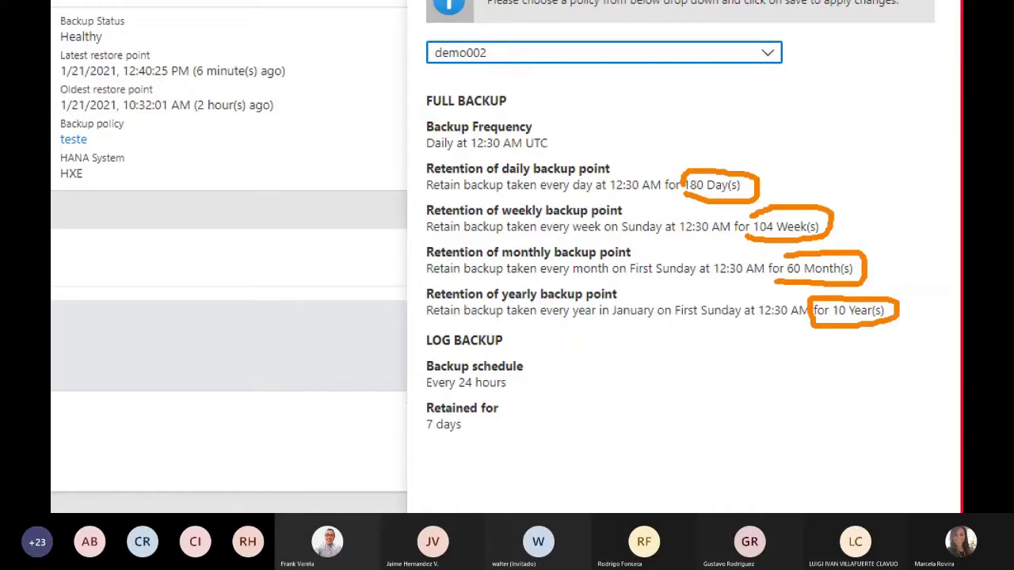
{"action": "key", "text": "Escape"}
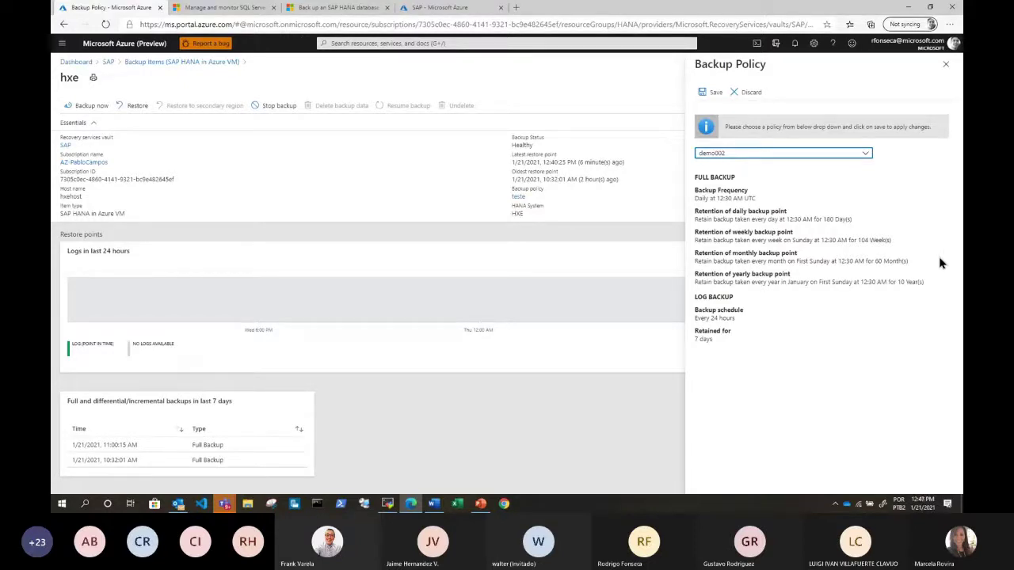
Close hxe's backup policy without saving the selection and return to the SAP HANA in Azure VM backup items.
{"action": "left_click", "coordinate": [943, 70]}
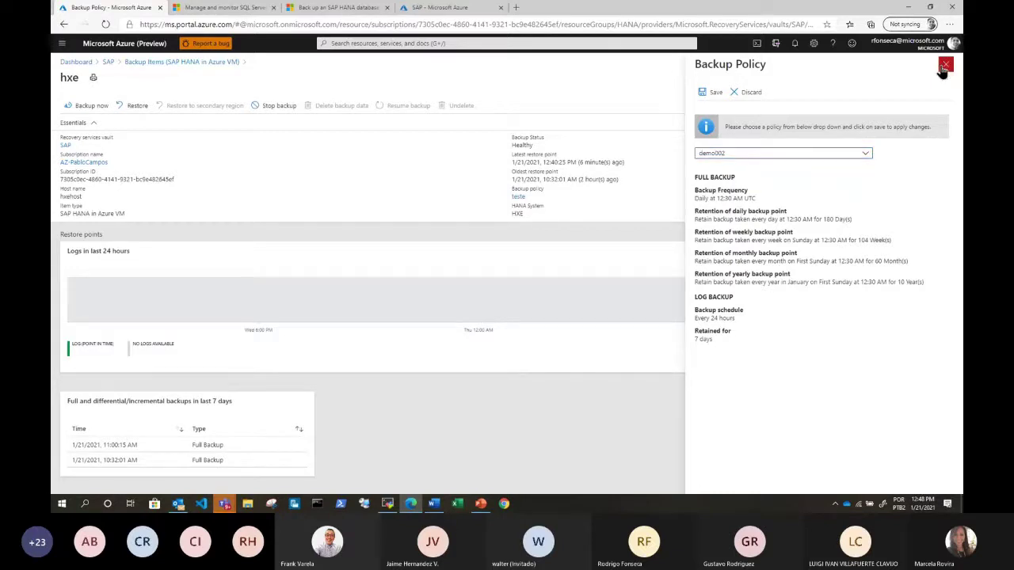
{"action": "left_click", "coordinate": [558, 77]}
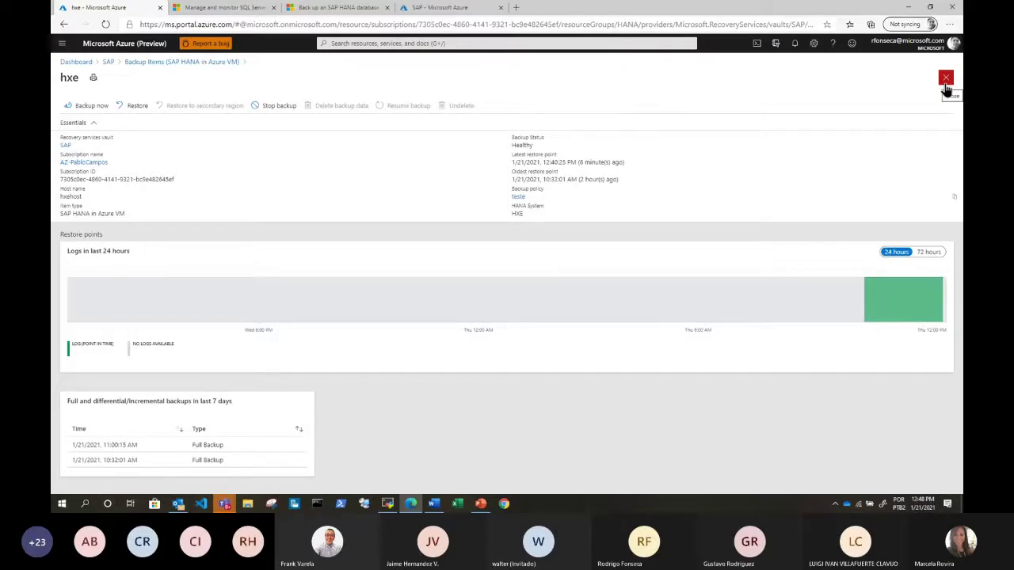
{"action": "left_click", "coordinate": [945, 86]}
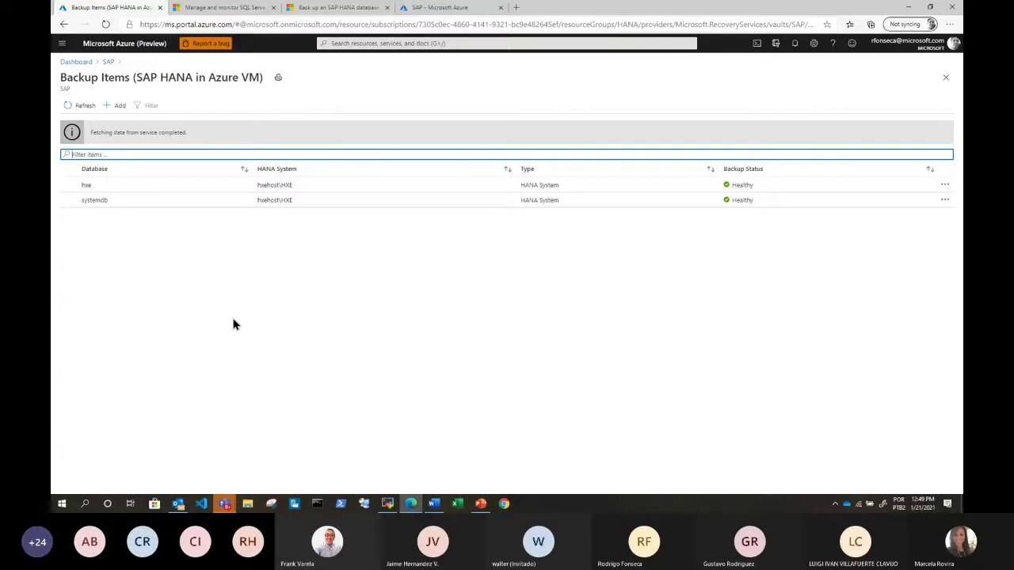
Return to the dashboard, open sapmon's providers and mark the SAP HANA provider's row on the magnified list.
{"action": "left_click", "coordinate": [108, 63]}
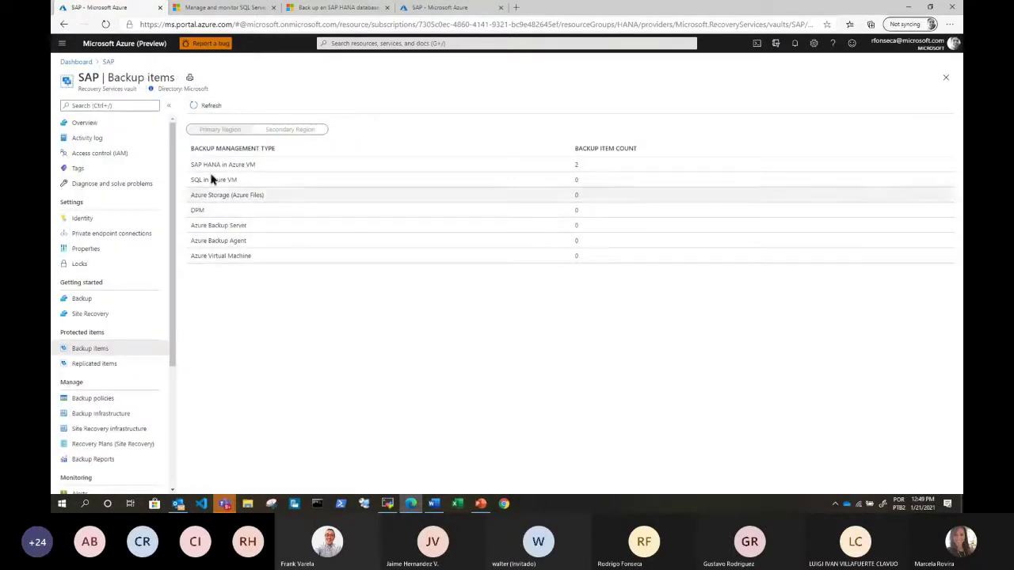
{"action": "left_click", "coordinate": [84, 63]}
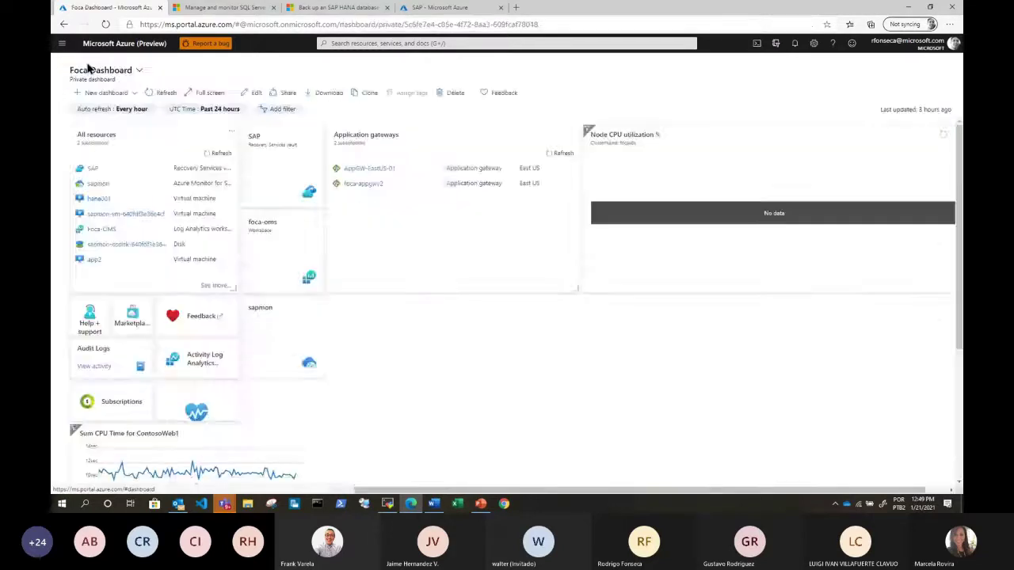
{"action": "left_click", "coordinate": [95, 184]}
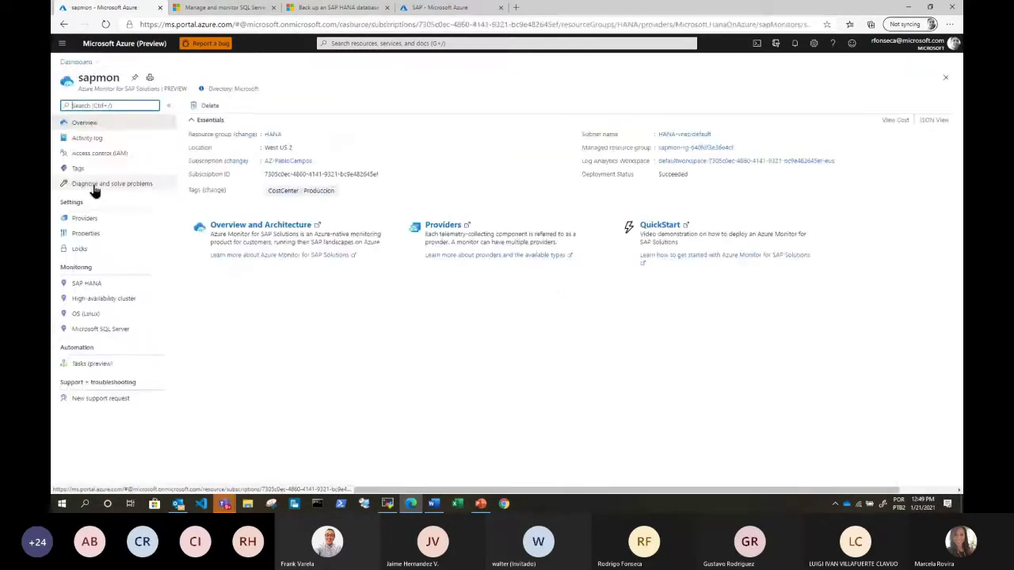
{"action": "left_click", "coordinate": [93, 221]}
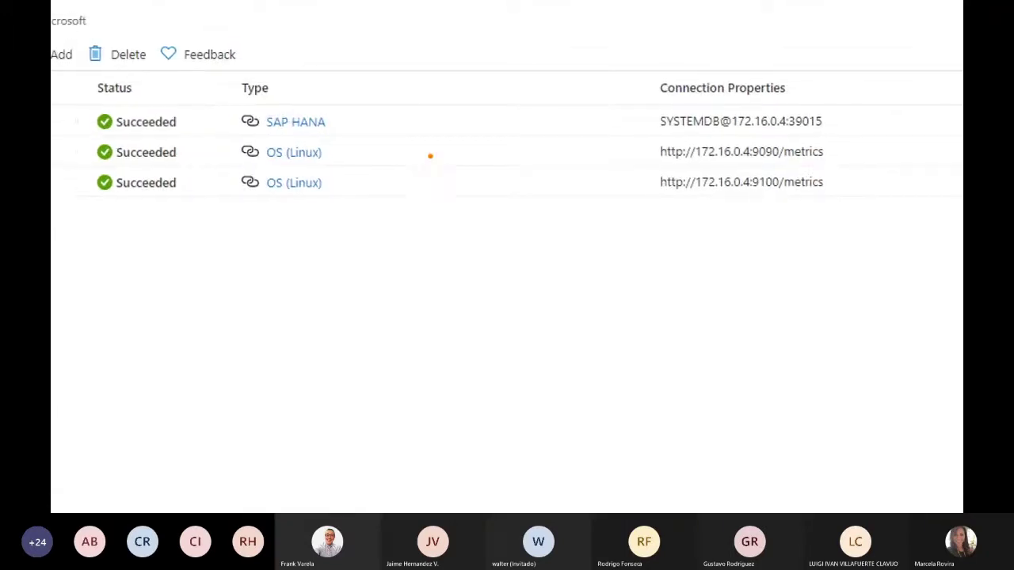
{"action": "mouse_move", "coordinate": [346, 123]}
{"action": "left_mouse_down"}
{"action": "mouse_move", "coordinate": [548, 118]}
{"action": "mouse_move", "coordinate": [546, 103]}
{"action": "mouse_move", "coordinate": [546, 132]}
{"action": "left_mouse_up"}
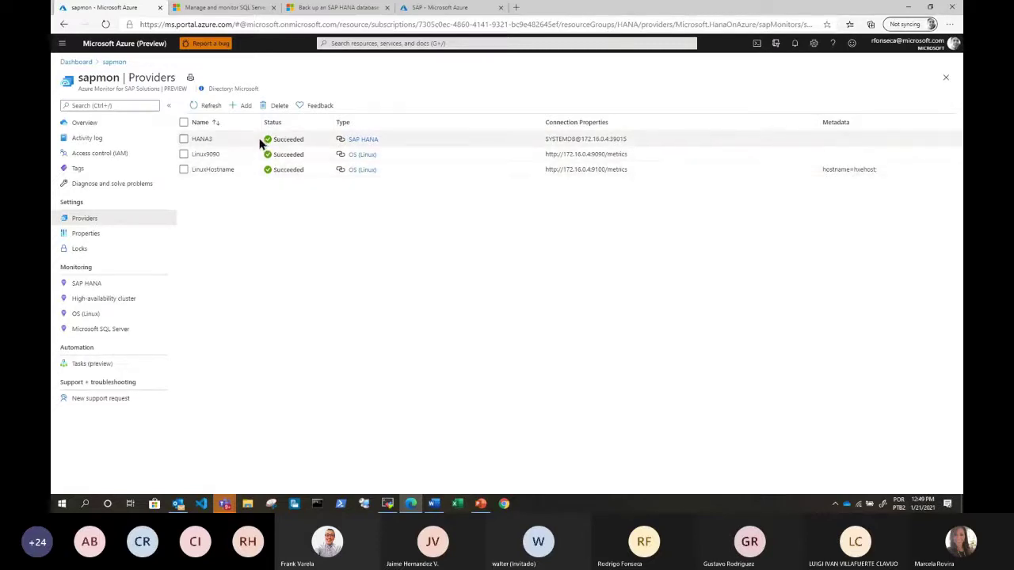
Go to sapmon's OS (Linux) monitoring and open Workbook 3 from the workbook gallery.
{"action": "left_click", "coordinate": [82, 320]}
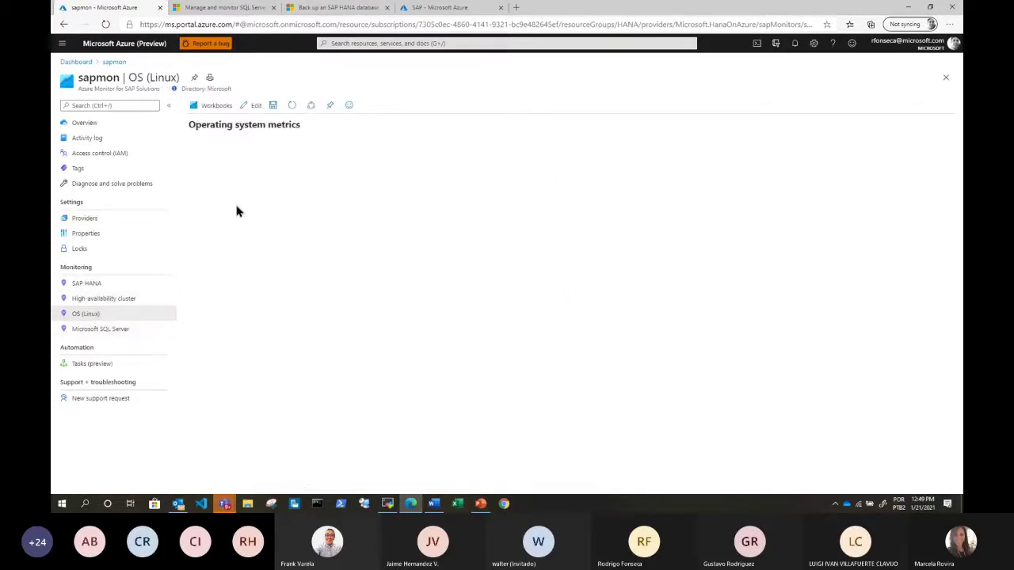
{"action": "left_click", "coordinate": [226, 108]}
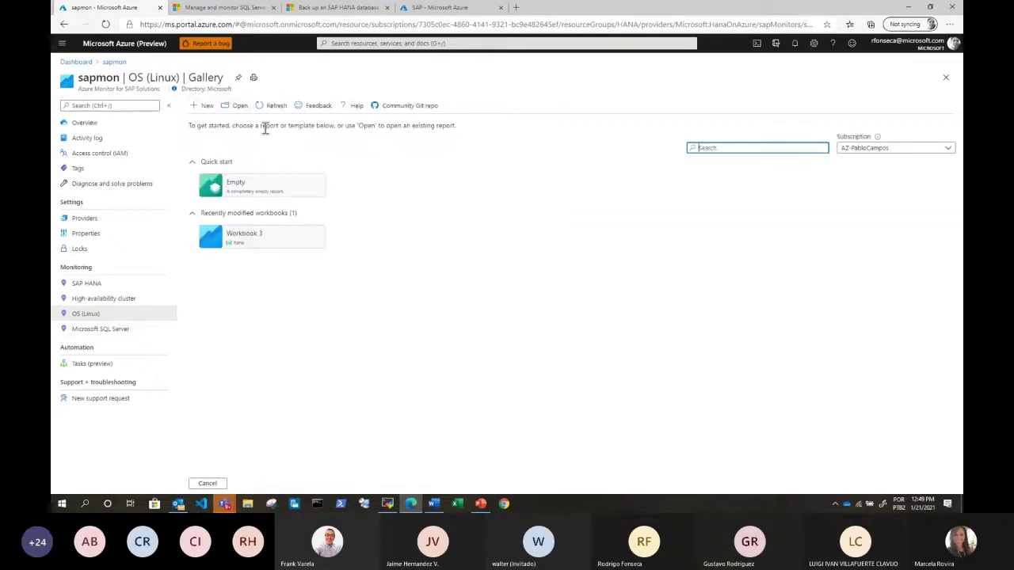
{"action": "left_click", "coordinate": [261, 236]}
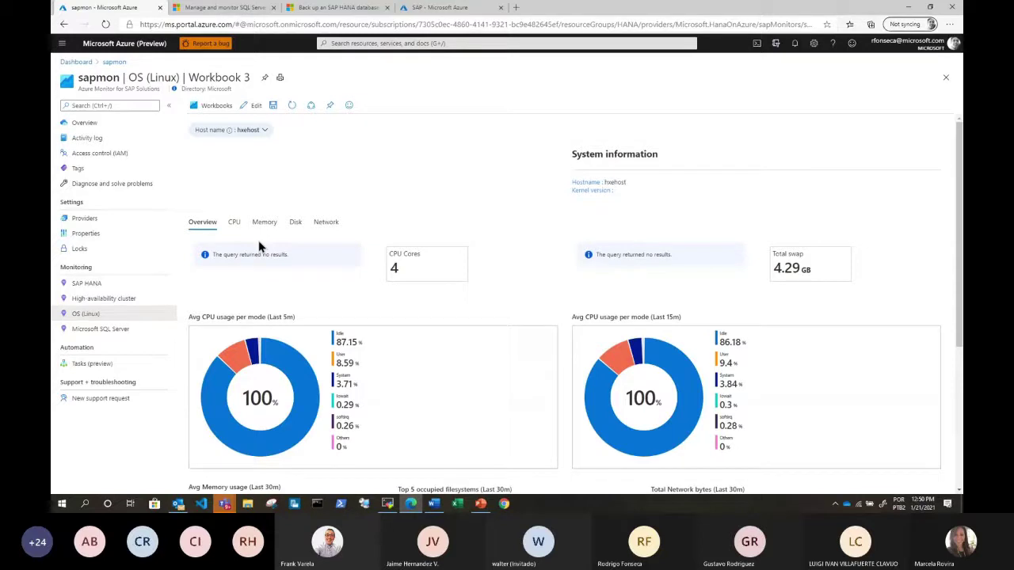
Examine hxehost's operating system overview, including average CPU usage per mode, memory, filesystems and network bytes.
{"action": "scroll", "coordinate": [396, 310], "scroll_direction": "down", "scroll_amount": 1}
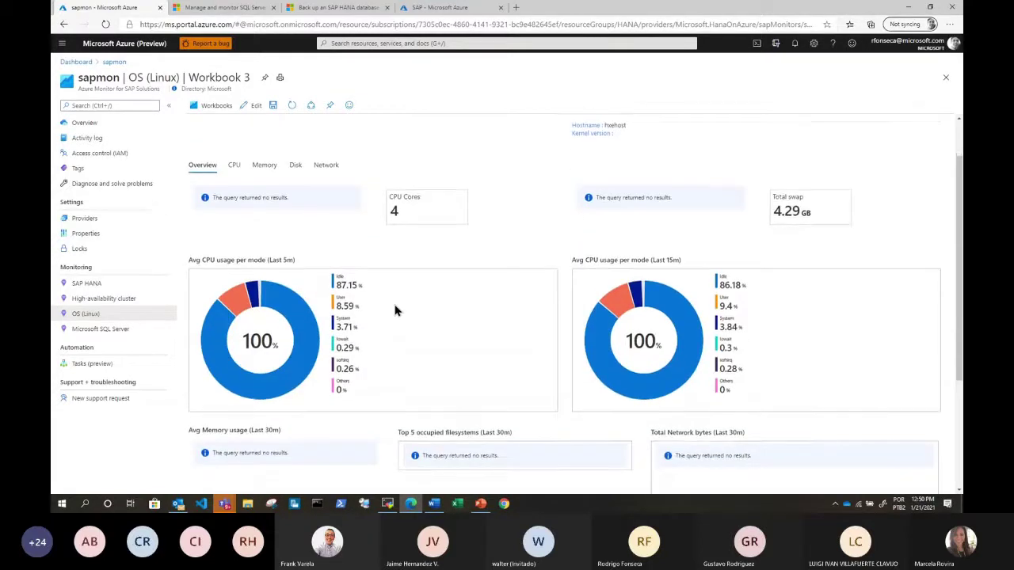
{"action": "scroll", "coordinate": [396, 311], "scroll_direction": "down", "scroll_amount": 1}
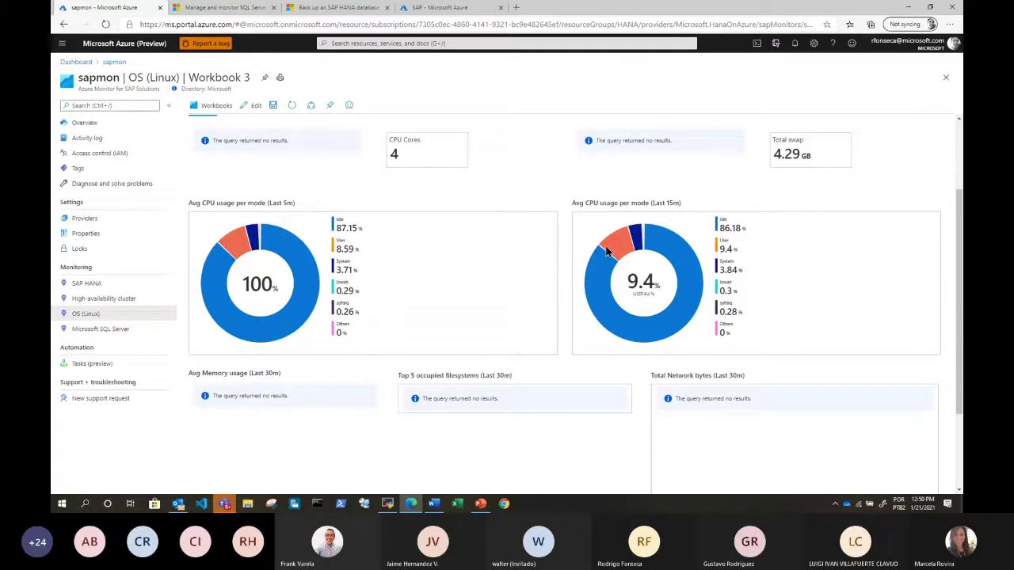
{"action": "scroll", "coordinate": [594, 306], "scroll_direction": "up", "scroll_amount": 2}
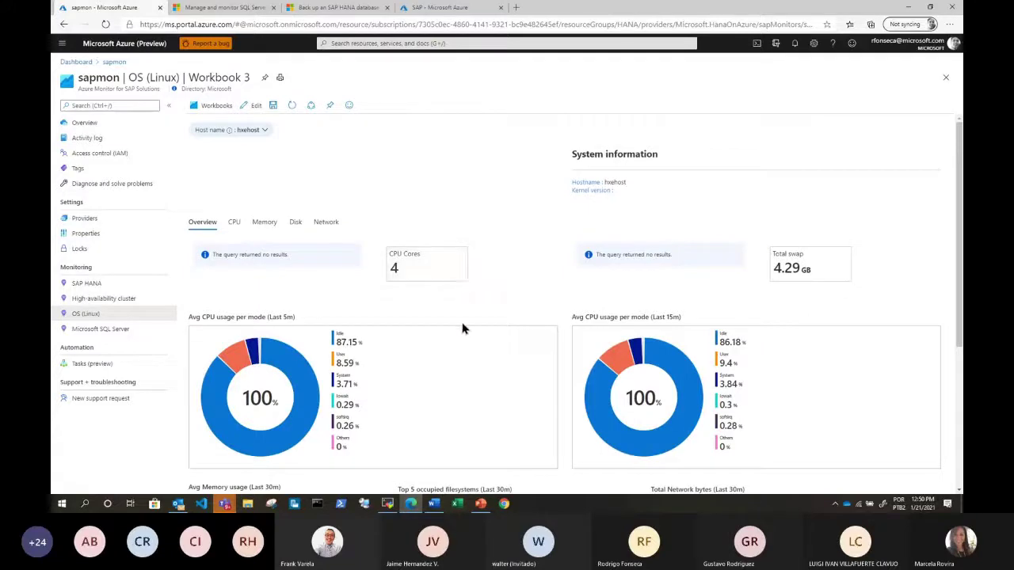
{"action": "scroll", "coordinate": [464, 328], "scroll_direction": "down", "scroll_amount": 2}
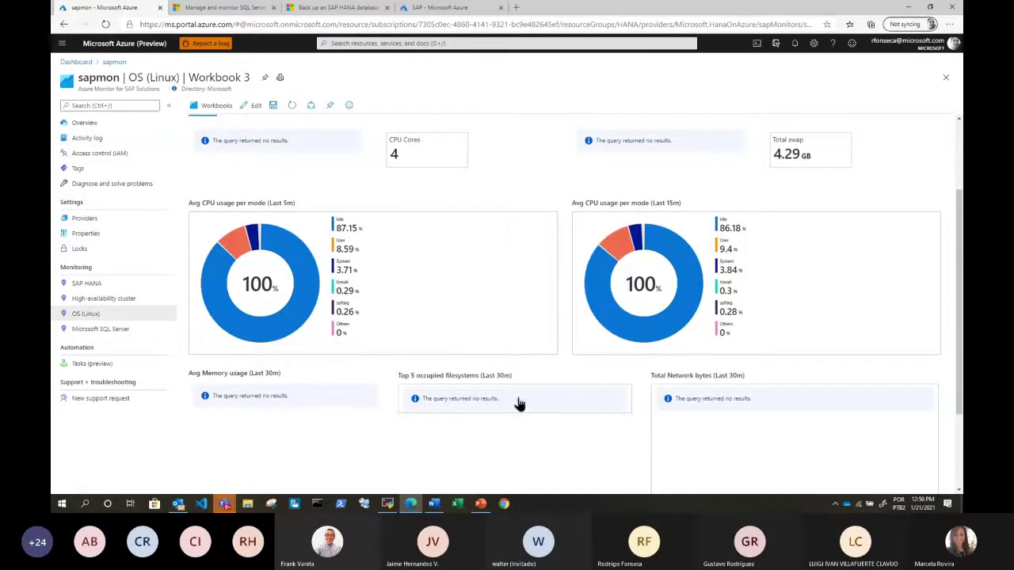
{"action": "scroll", "coordinate": [731, 407], "scroll_direction": "down", "scroll_amount": 2}
{"action": "scroll", "coordinate": [717, 411], "scroll_direction": "up", "scroll_amount": 4}
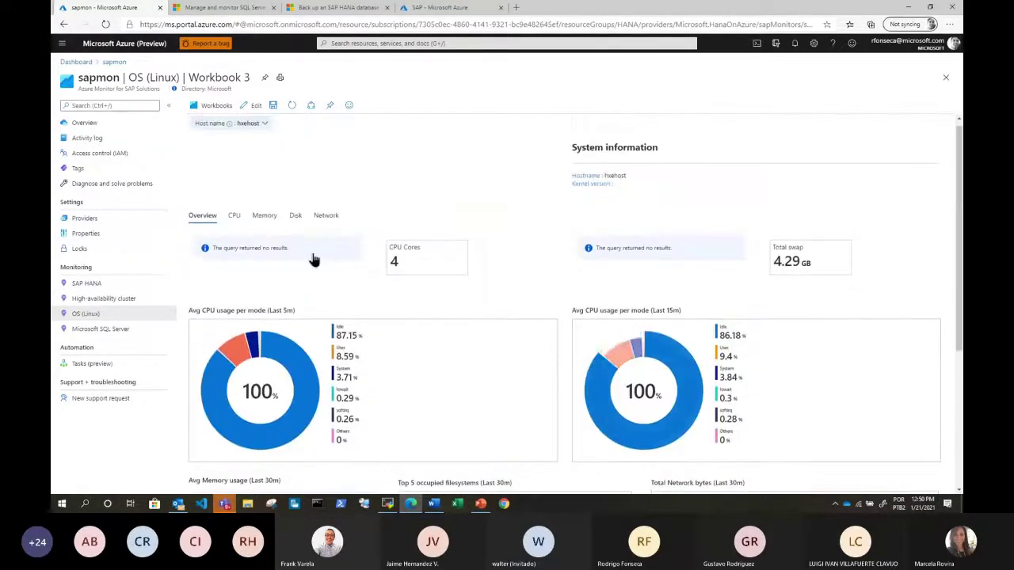
Examine hxehost's CPU usage timeline, CPU usage chart and process count, and open the disk metrics.
{"action": "left_click", "coordinate": [235, 220]}
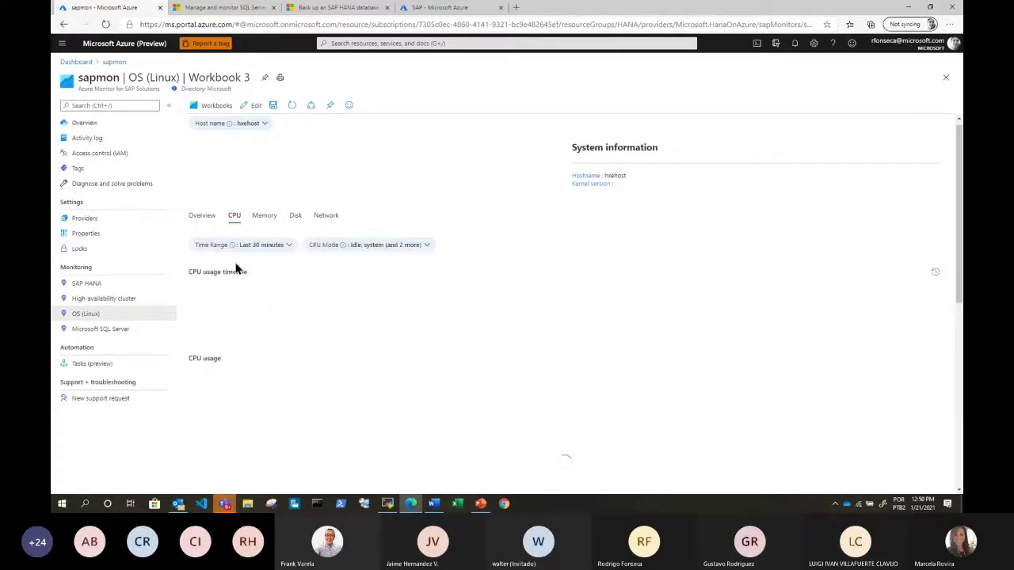
{"action": "scroll", "coordinate": [290, 384], "scroll_direction": "down", "scroll_amount": 3}
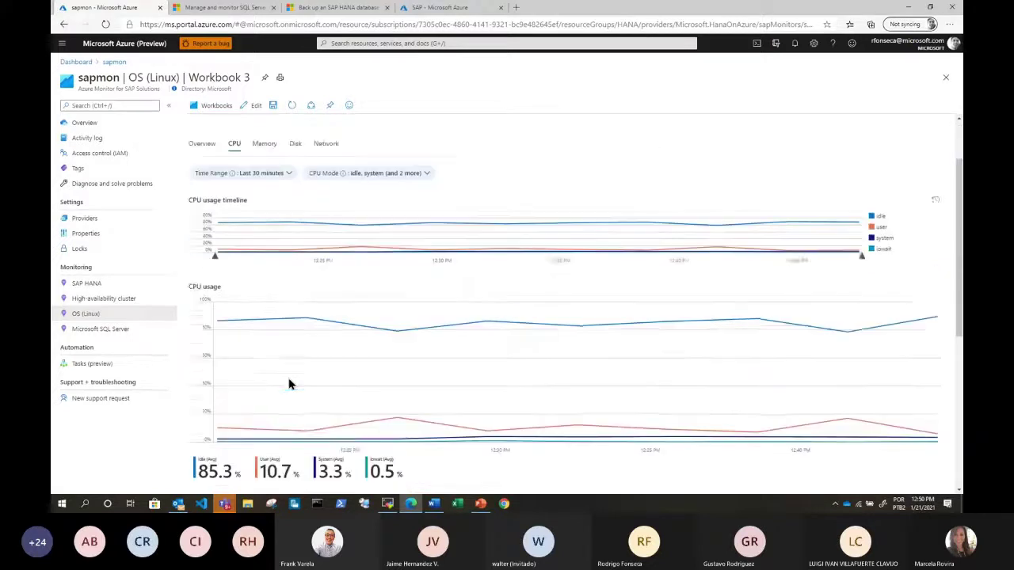
{"action": "scroll", "coordinate": [290, 384], "scroll_direction": "down", "scroll_amount": 2}
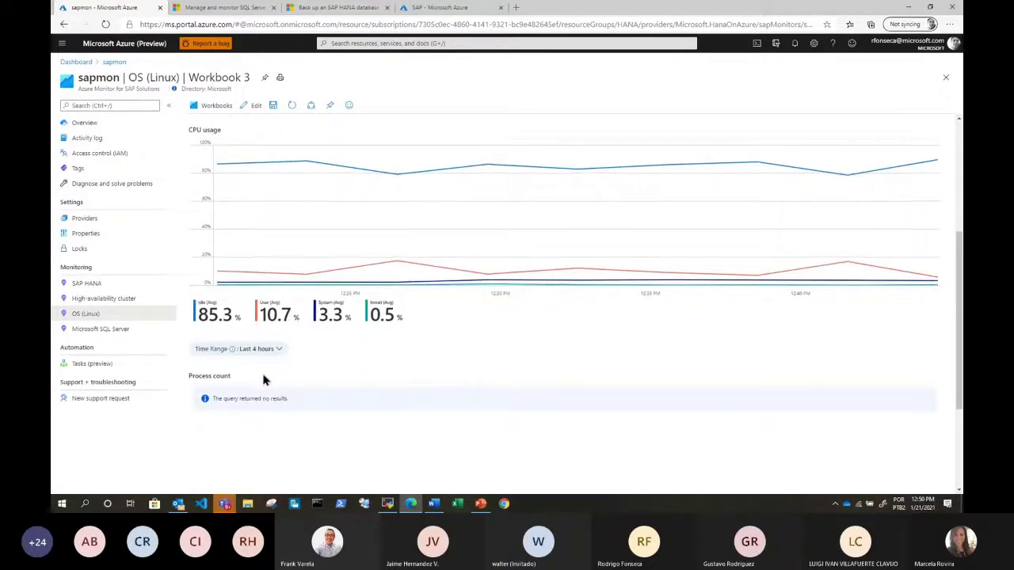
{"action": "scroll", "coordinate": [272, 405], "scroll_direction": "up", "scroll_amount": 5}
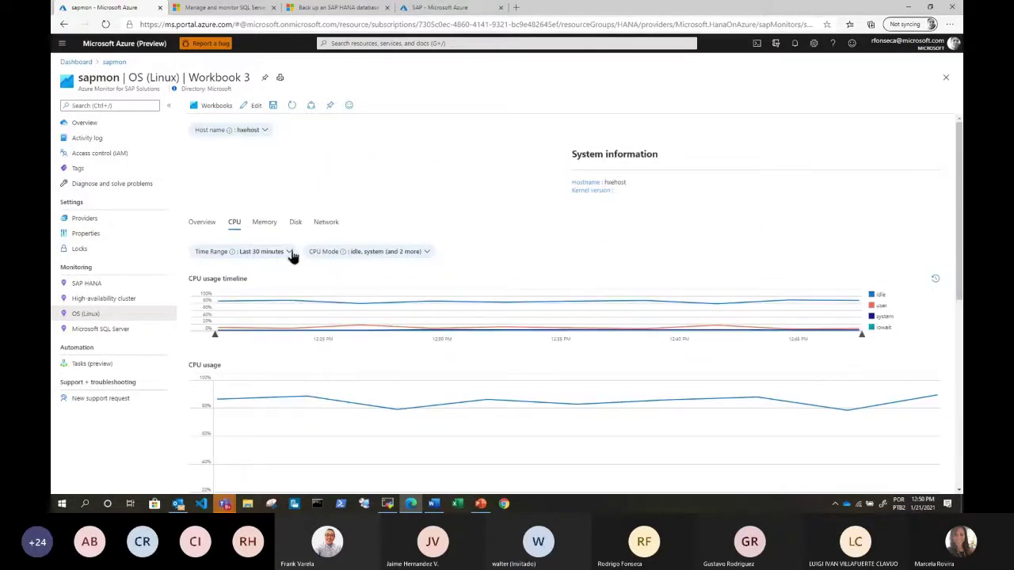
{"action": "left_click", "coordinate": [295, 224]}
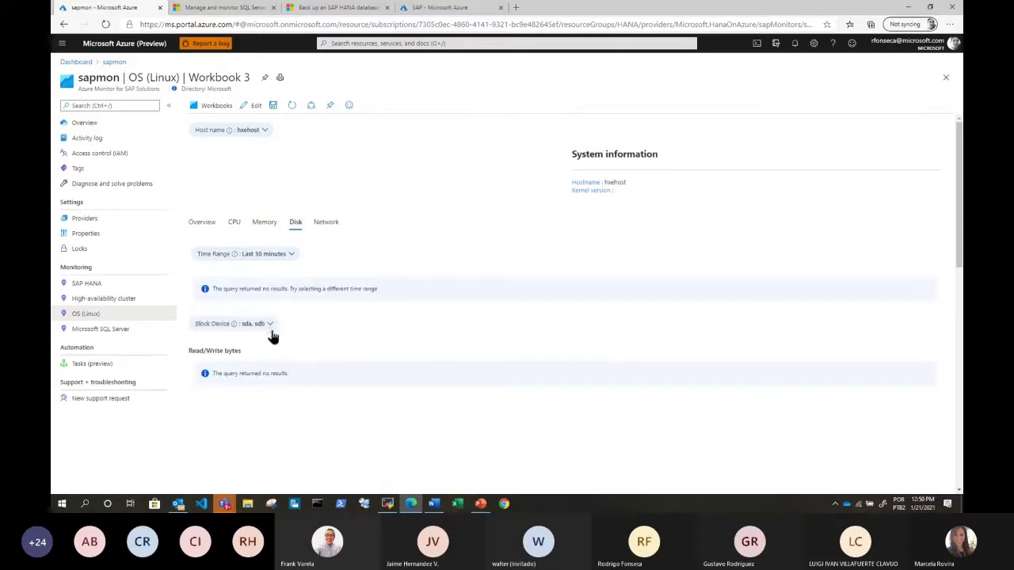
Check the block devices selected for the disk metrics and set their time range to Last 4 hours.
{"action": "left_click", "coordinate": [275, 325]}
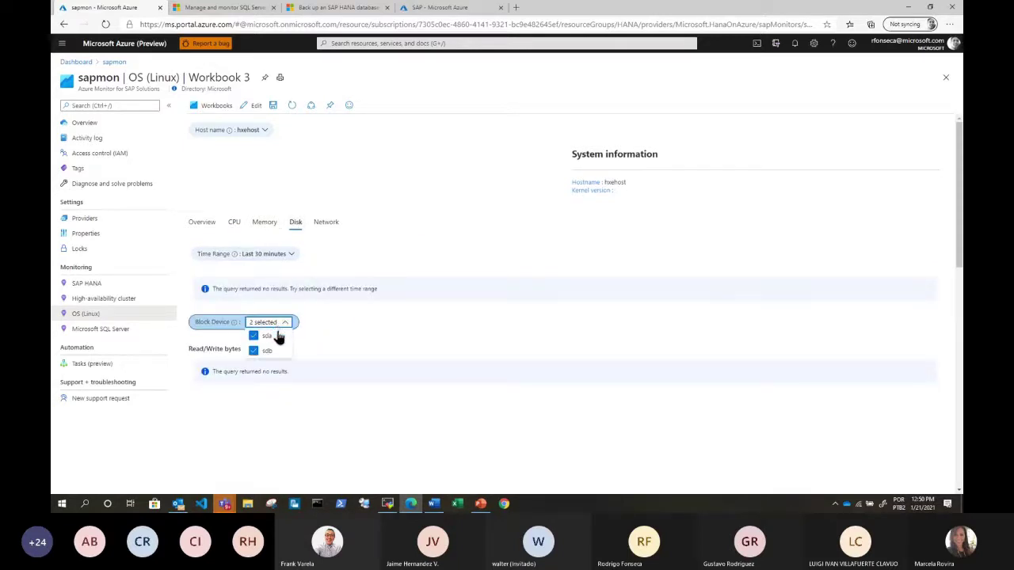
{"action": "left_click", "coordinate": [314, 339]}
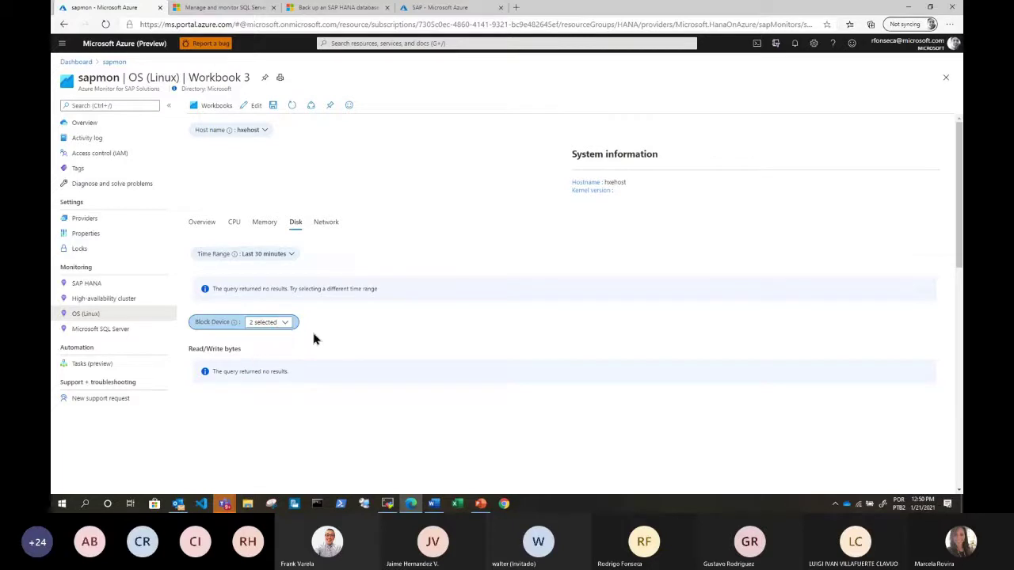
{"action": "left_click", "coordinate": [294, 254]}
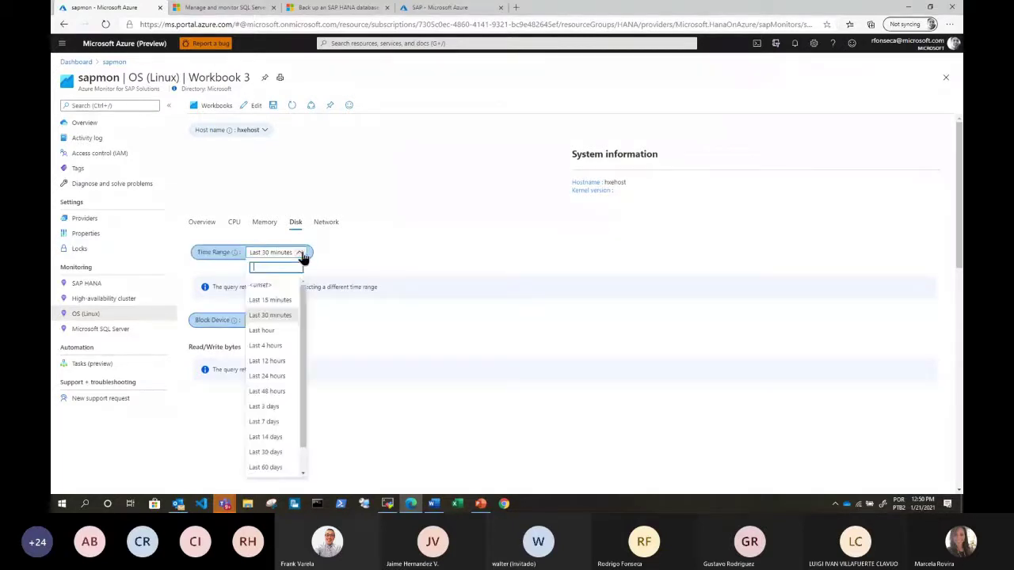
{"action": "left_click", "coordinate": [269, 345]}
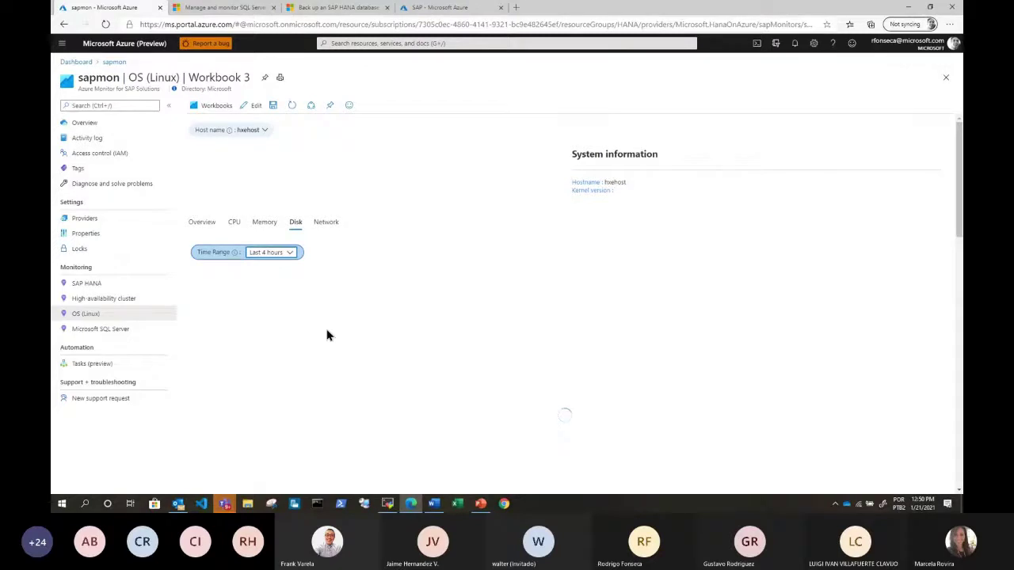
Examine hxehost's disk charts, including read/write time, and open the network metrics to view the network packets and bytes.
{"action": "scroll", "coordinate": [364, 369], "scroll_direction": "down", "scroll_amount": 1}
{"action": "scroll", "coordinate": [364, 368], "scroll_direction": "down", "scroll_amount": 5}
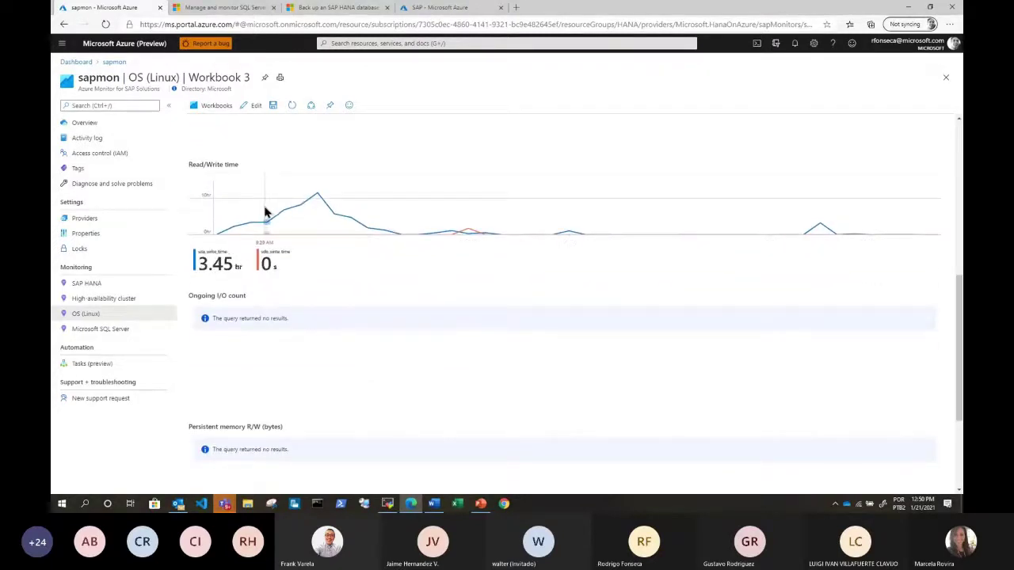
{"action": "scroll", "coordinate": [290, 245], "scroll_direction": "up", "scroll_amount": 4}
{"action": "scroll", "coordinate": [290, 246], "scroll_direction": "up", "scroll_amount": 2}
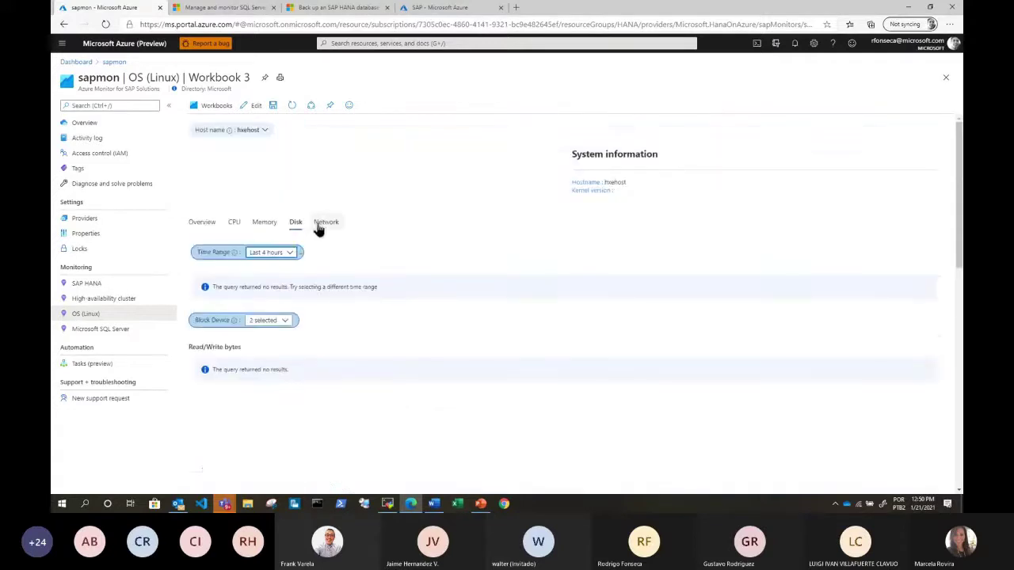
{"action": "left_click", "coordinate": [324, 221]}
{"action": "scroll", "coordinate": [362, 408], "scroll_direction": "down", "scroll_amount": 5}
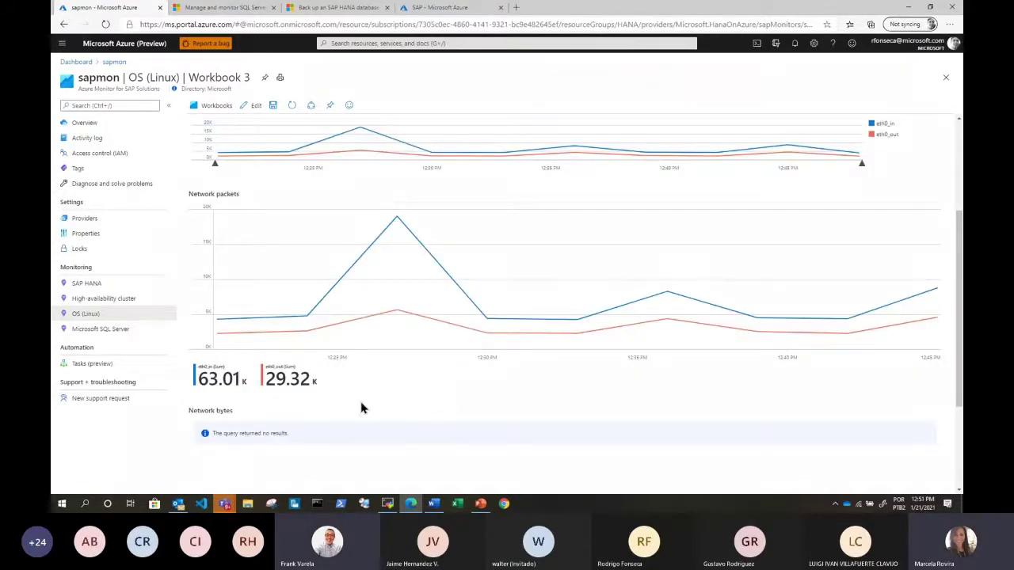